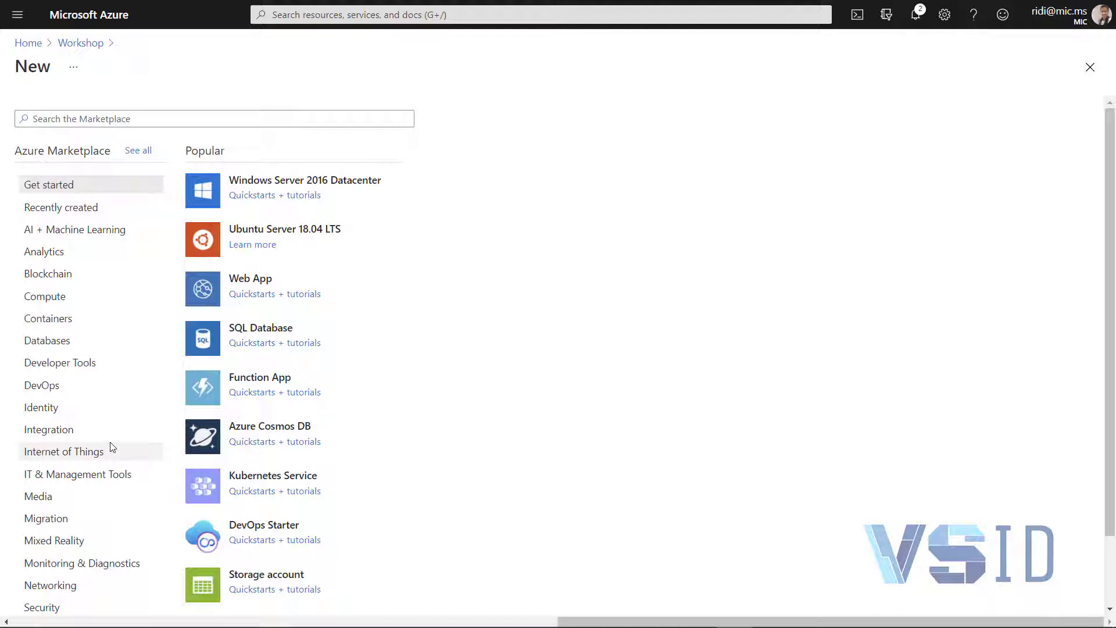
# Start creating an IoT Hub from the Internet of Things category of the Azure Marketplace
pyautogui.scroll(-2, 421, 480)
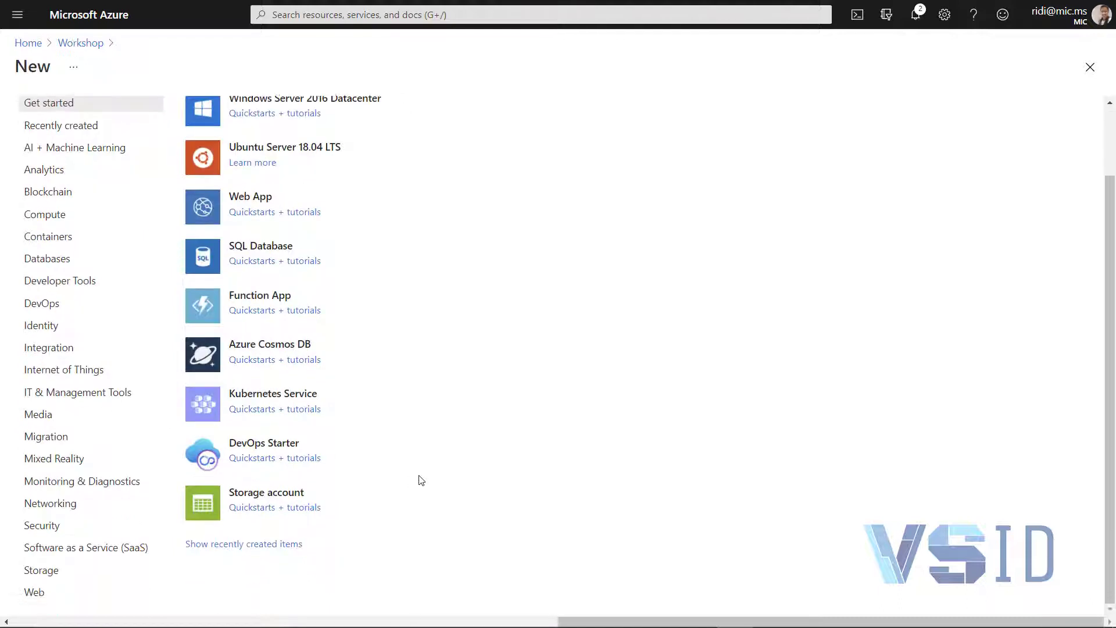
pyautogui.click(81, 372)
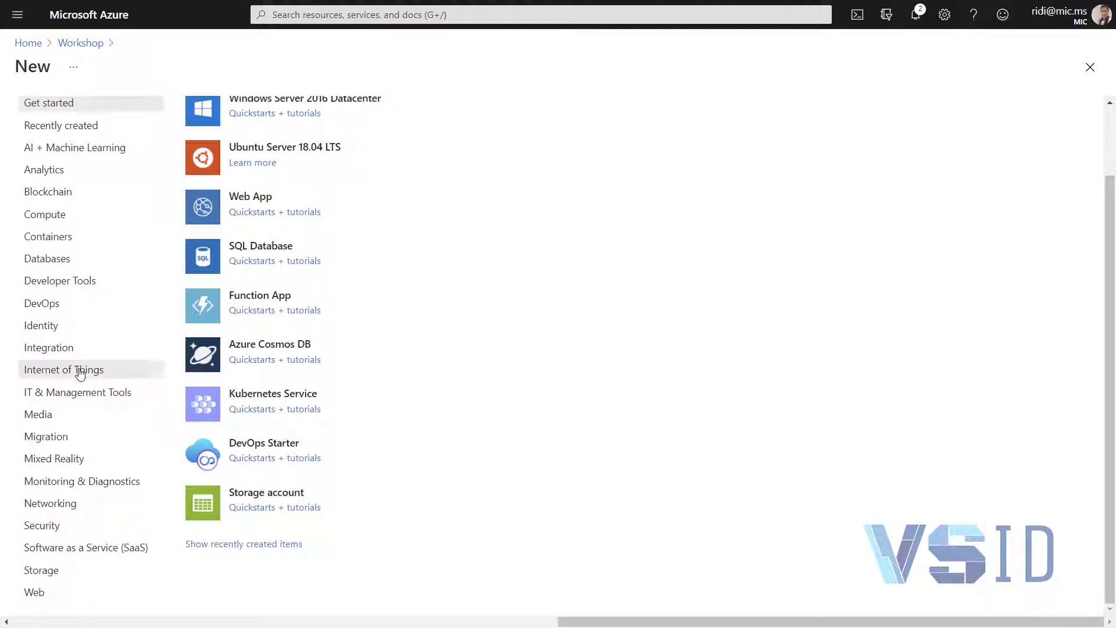
pyautogui.scroll(2, 371, 408)
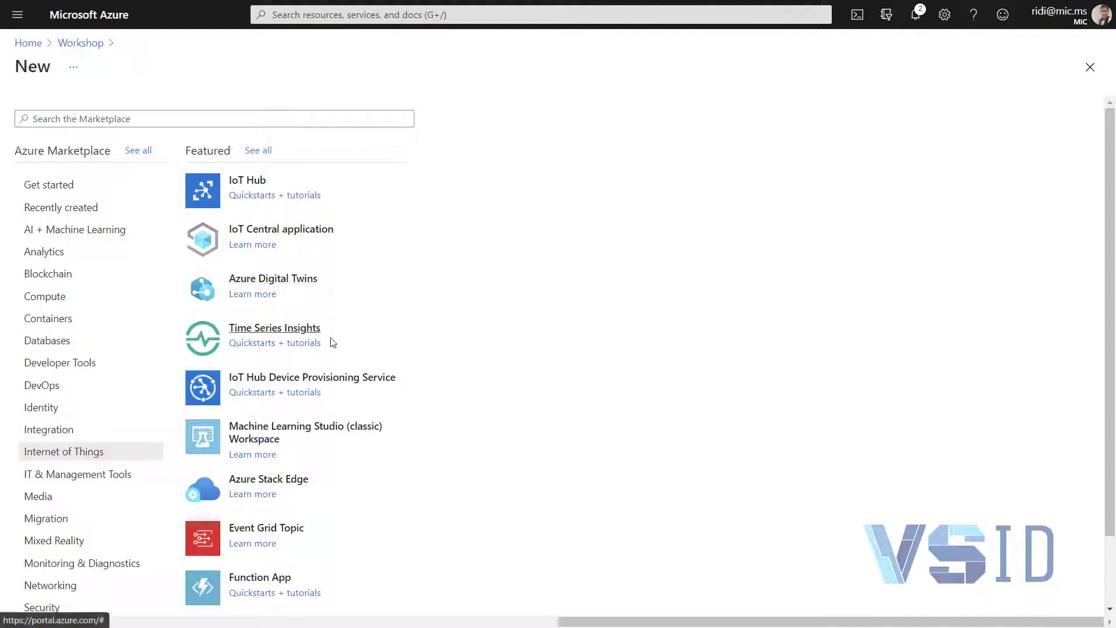
pyautogui.scroll(-2, 407, 541)
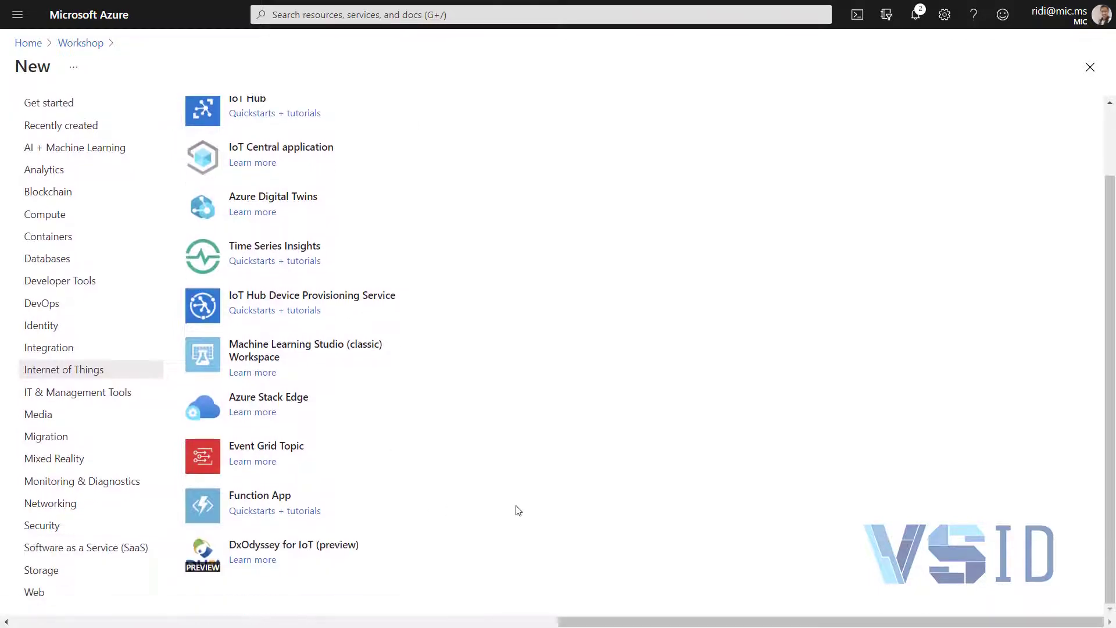
pyautogui.scroll(2, 516, 508)
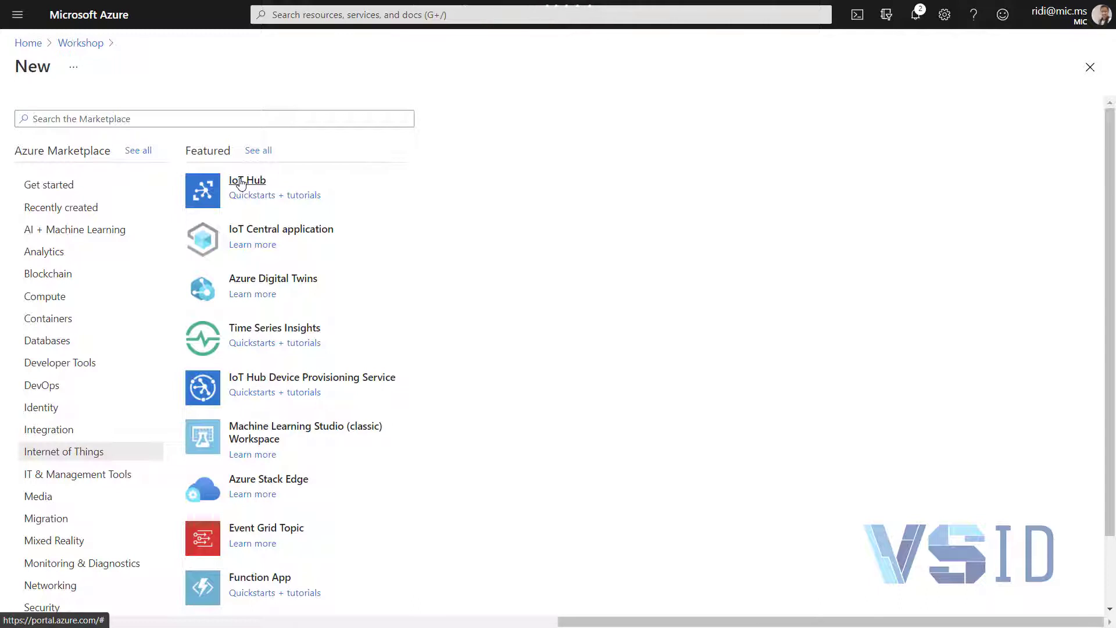
pyautogui.click(241, 181)
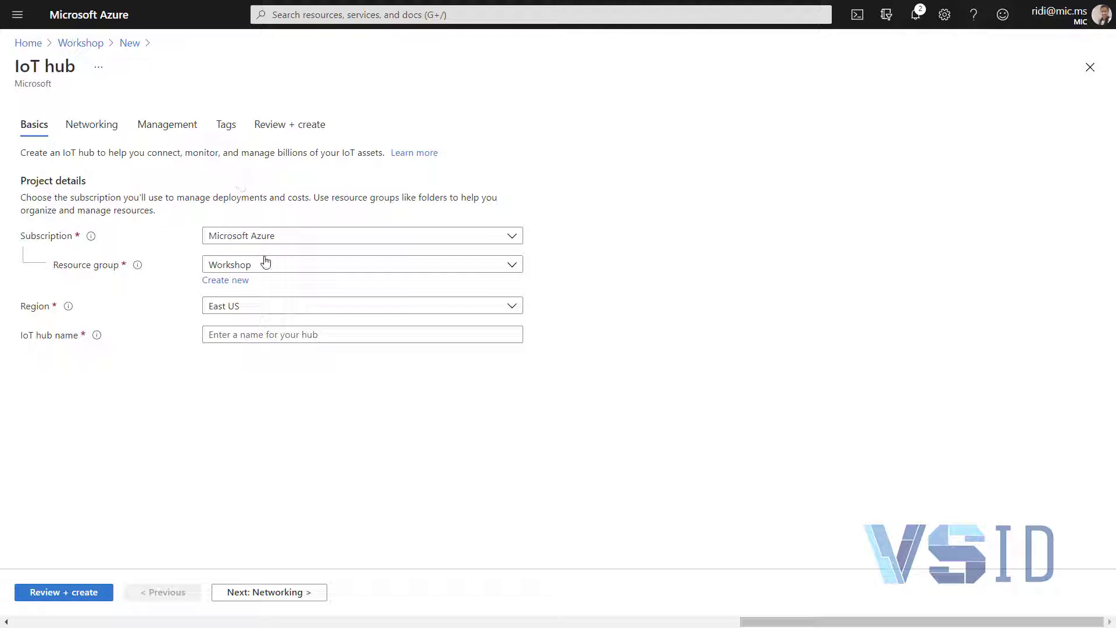
# Set the hub's region to Southeast Asia and its name to iothubworkshopvsid
pyautogui.click(303, 307)
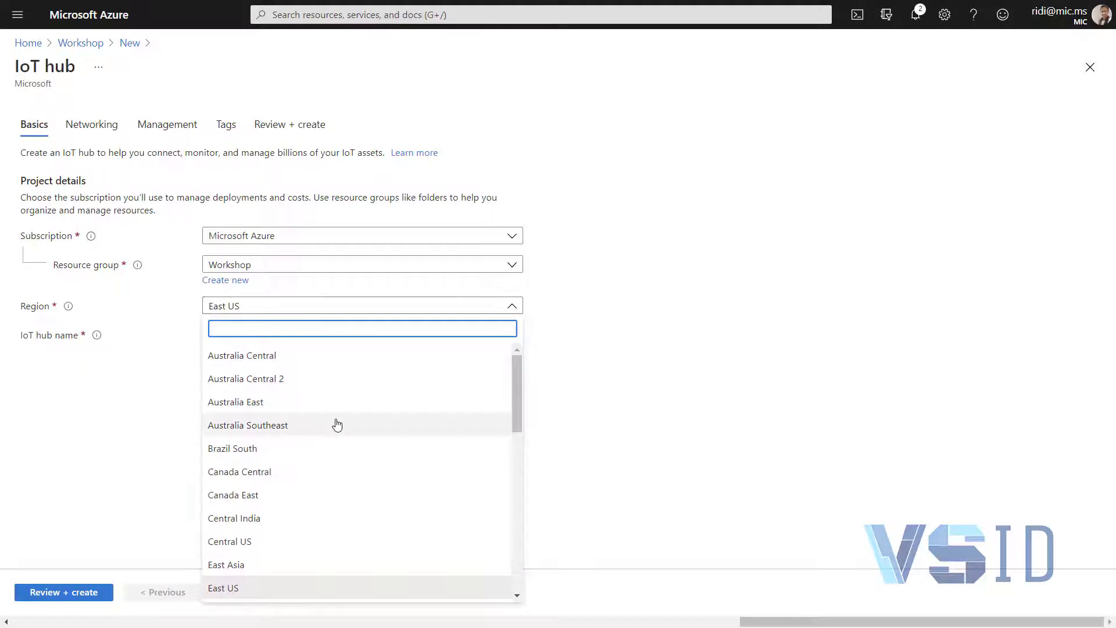
pyautogui.scroll(-10, 336, 423)
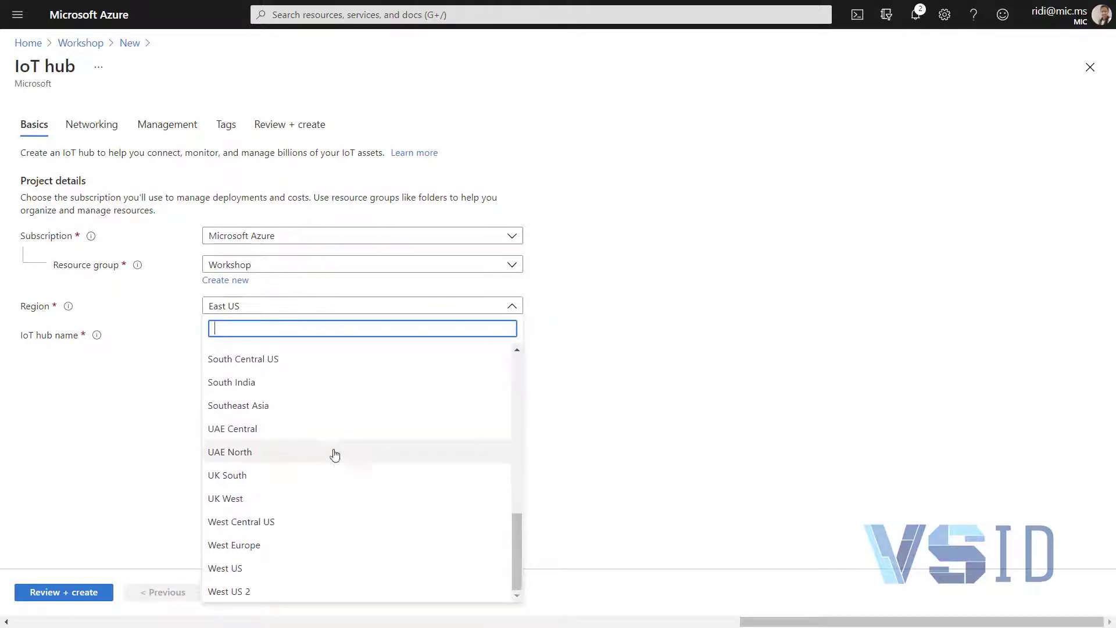
pyautogui.click(301, 405)
pyautogui.click(290, 333)
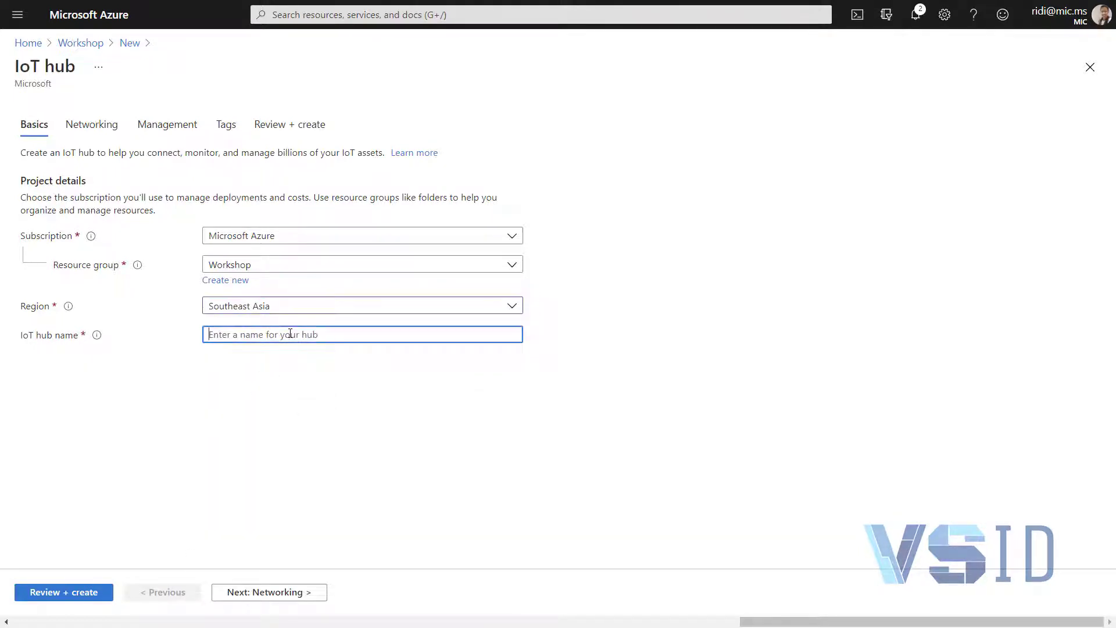
pyautogui.write('iothub')
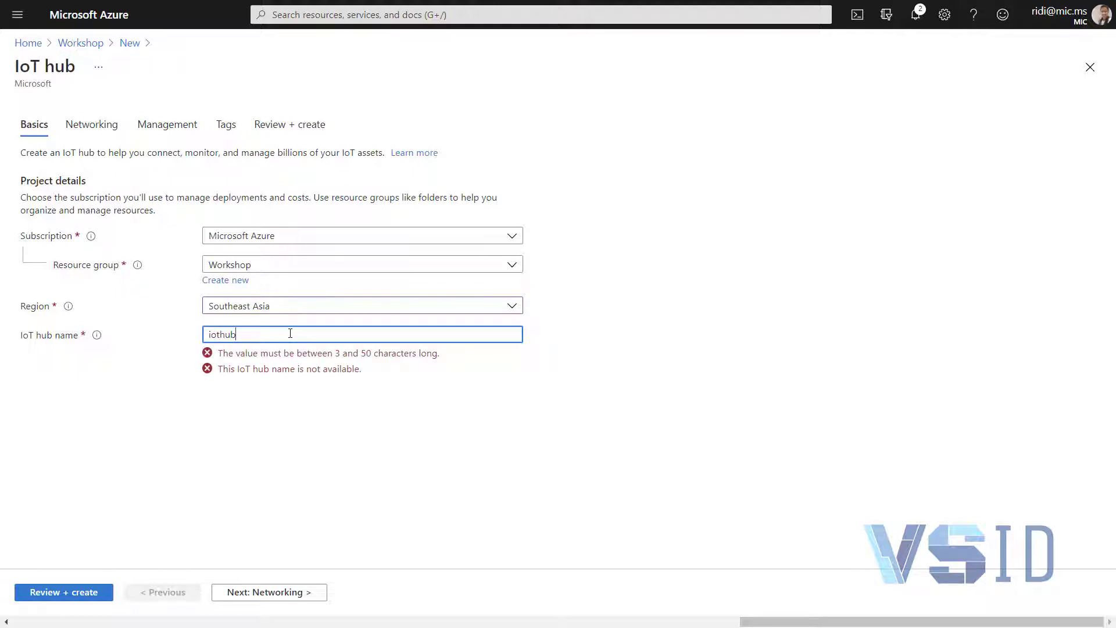
pyautogui.write('workshopvsid')
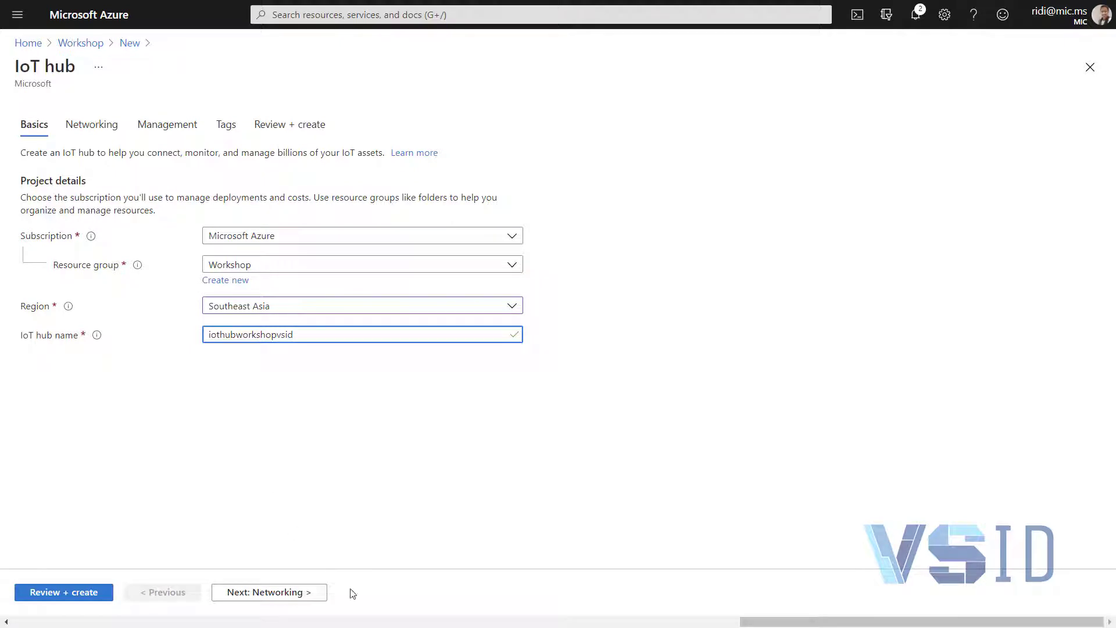
# Keep the default public endpoint connectivity and set the pricing and scale tier to F1: Free tier
pyautogui.click(283, 594)
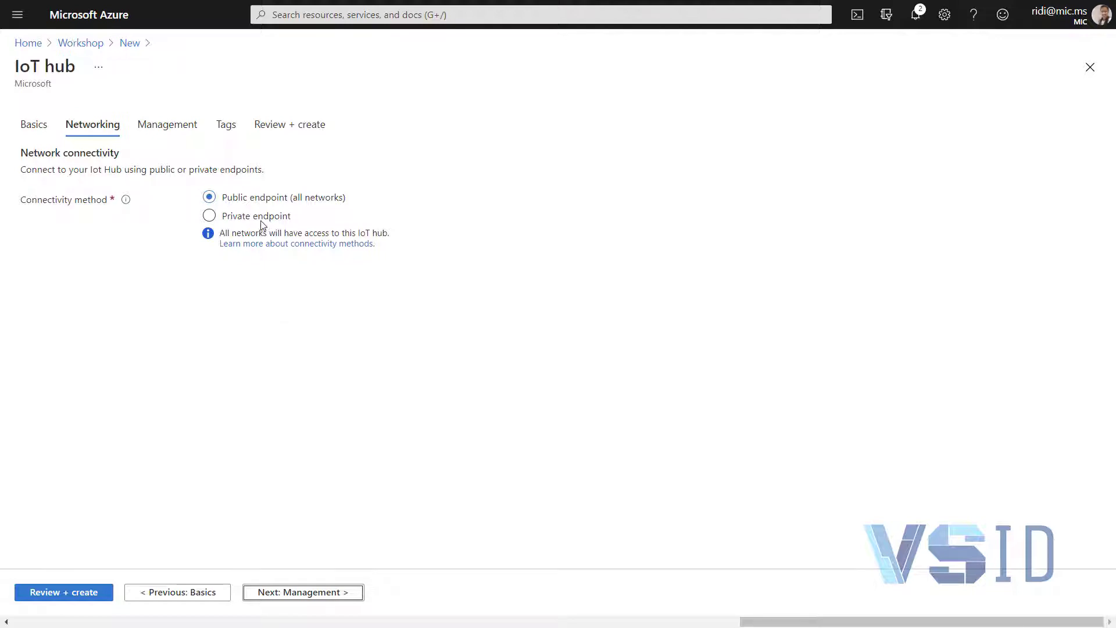
pyautogui.click(310, 593)
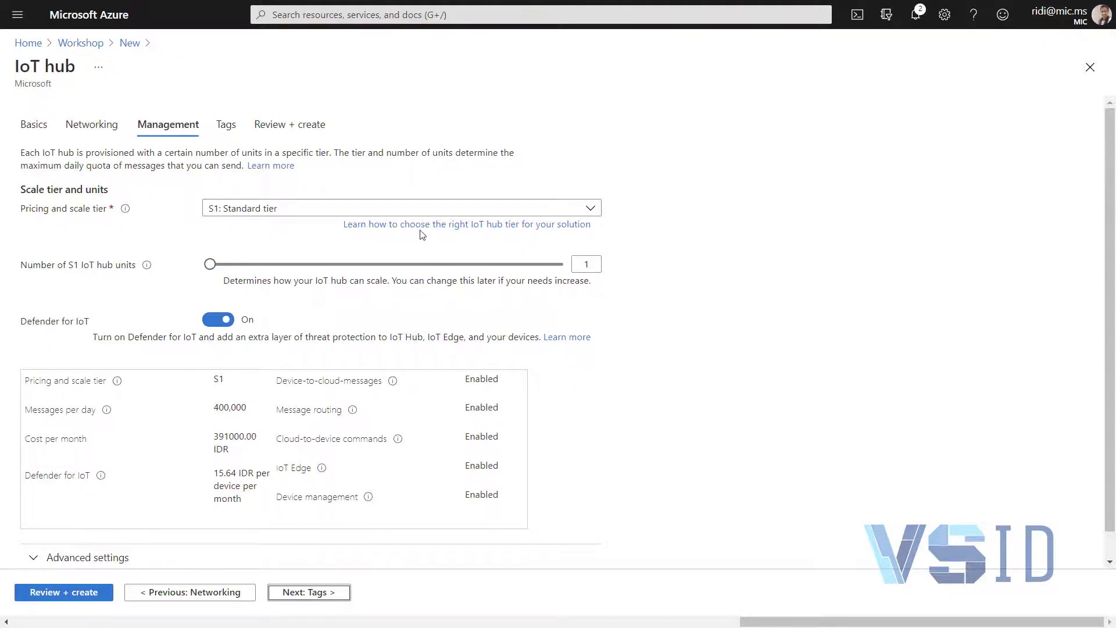
pyautogui.click(343, 214)
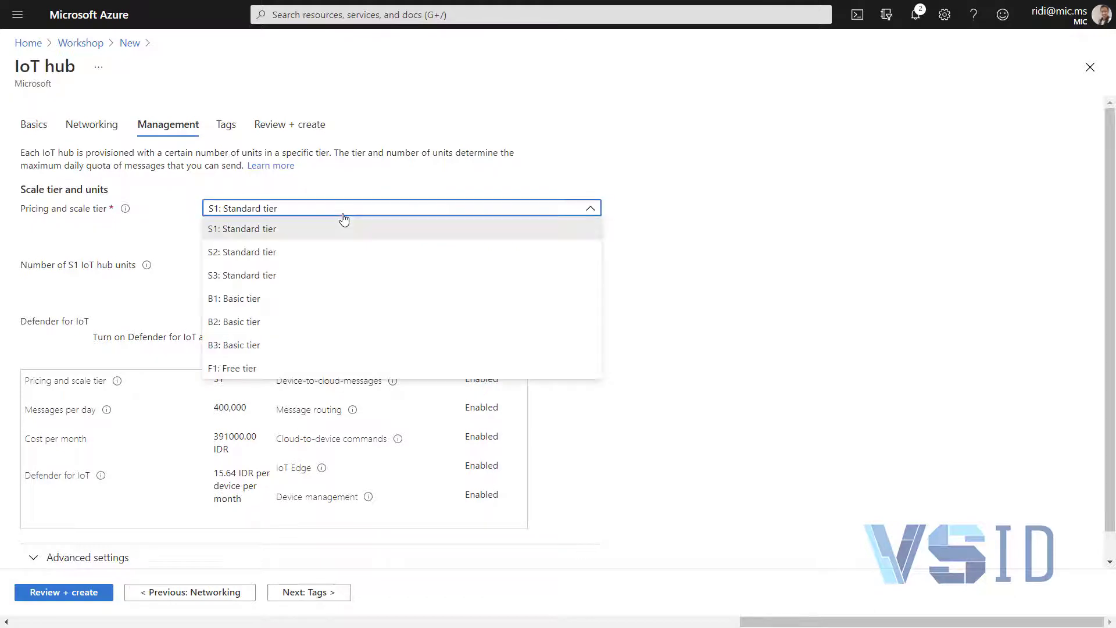
pyautogui.click(312, 369)
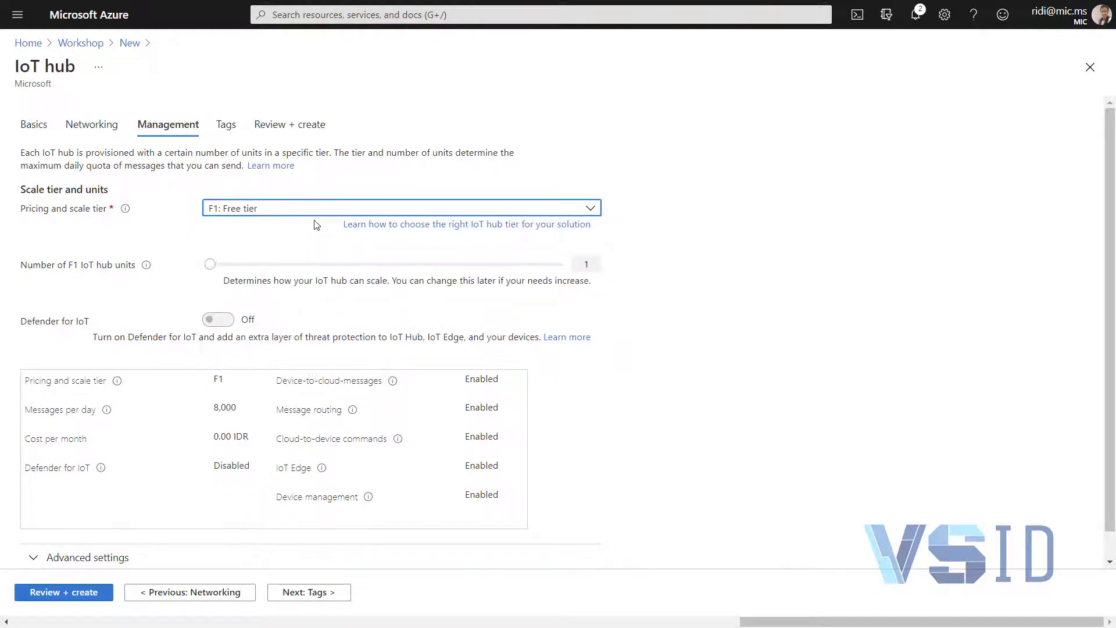
# Compare the B3: Basic and S1: Standard pricing tiers, ending back on F1: Free tier
pyautogui.click(314, 211)
pyautogui.click(293, 370)
pyautogui.click(302, 210)
pyautogui.click(307, 368)
pyautogui.click(295, 213)
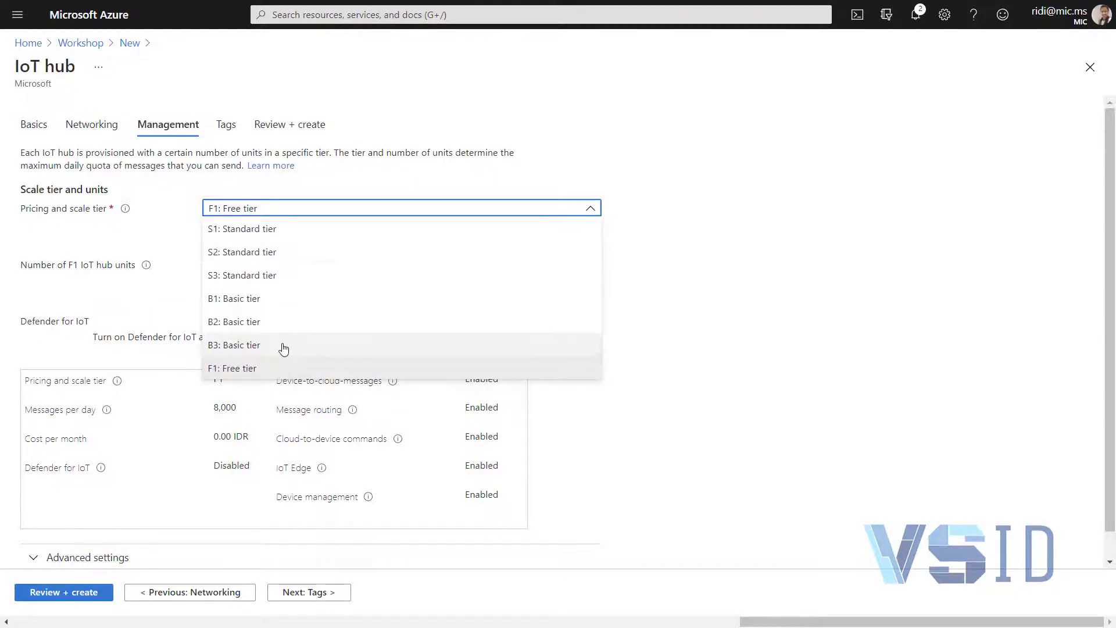
pyautogui.click(281, 346)
pyautogui.click(275, 216)
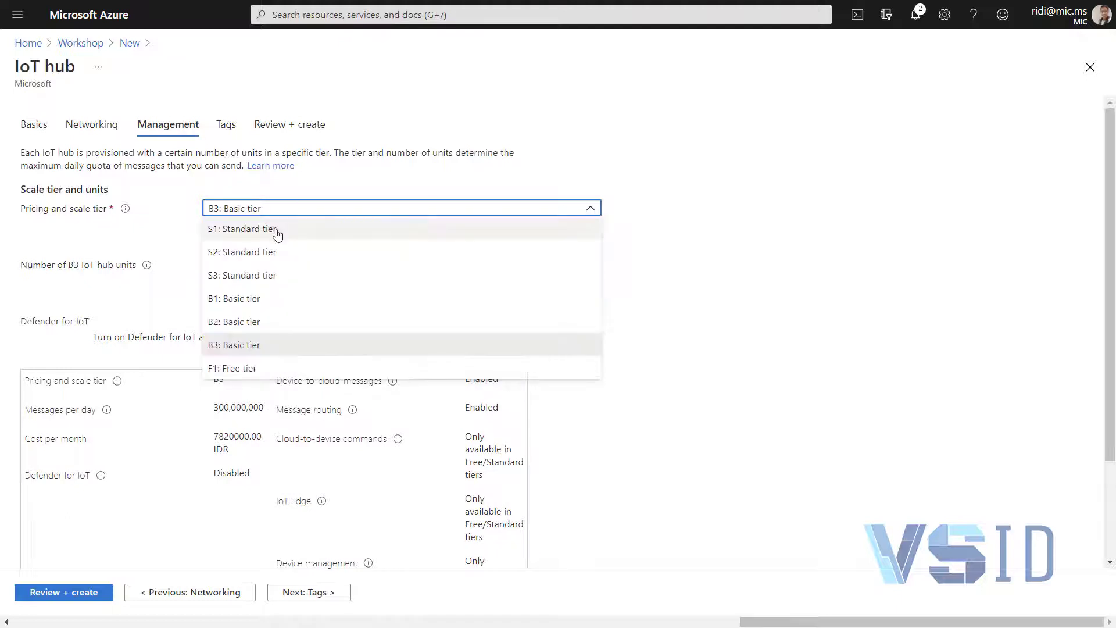
pyautogui.click(275, 227)
pyautogui.click(284, 211)
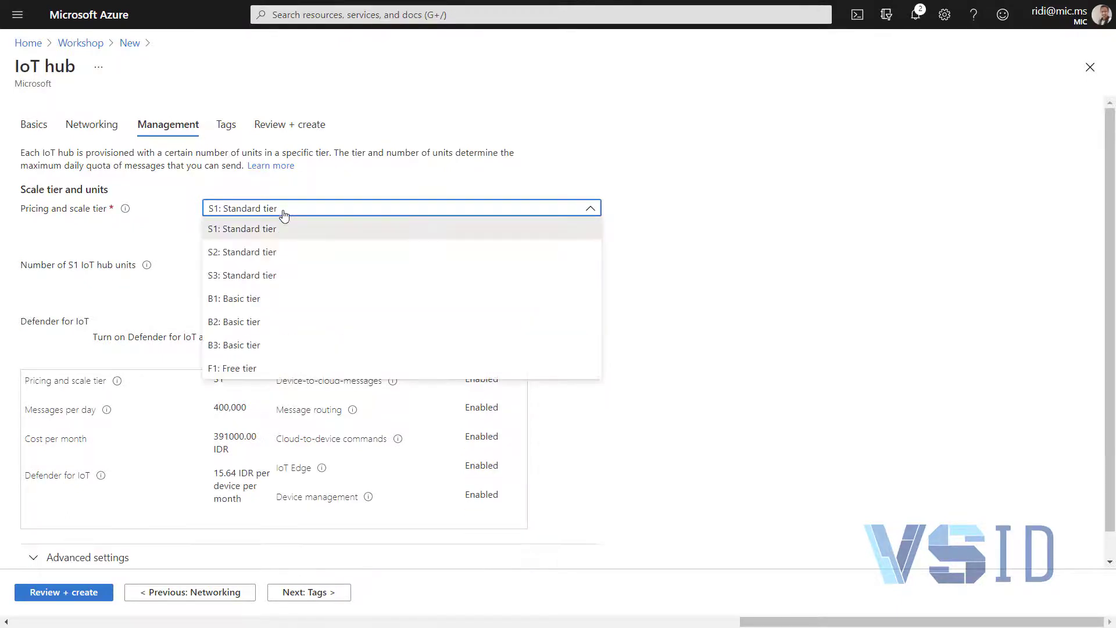
pyautogui.click(269, 364)
# Expand the advanced management settings and examine the device-to-cloud partitions and preview mode options
pyautogui.scroll(-1, 235, 474)
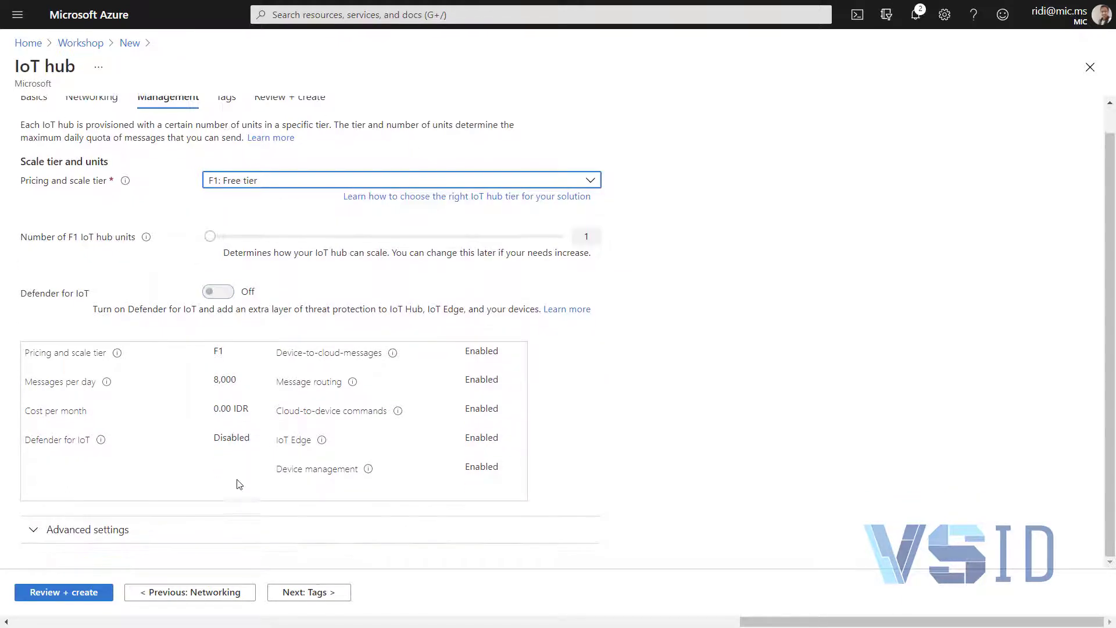
pyautogui.click(150, 530)
pyautogui.scroll(-4, 192, 506)
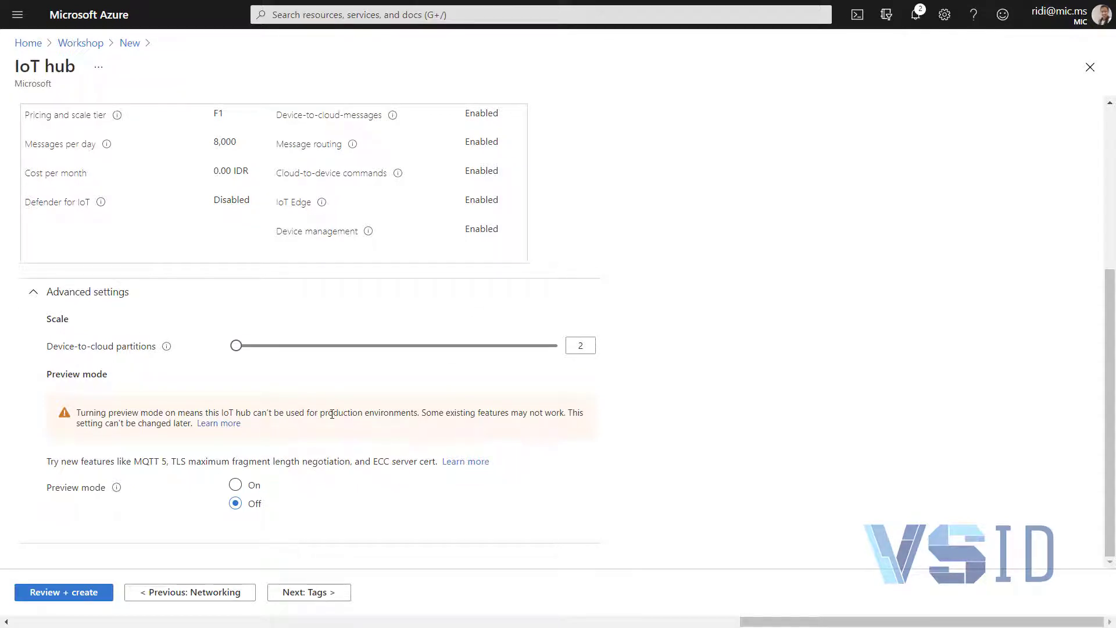
pyautogui.scroll(3, 285, 487)
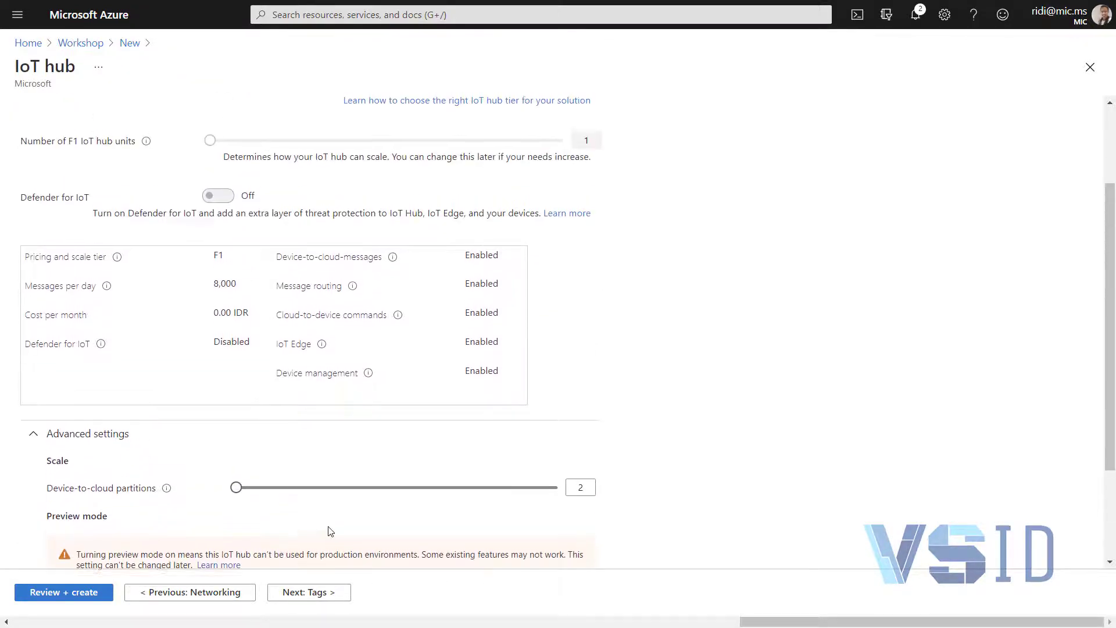
pyautogui.scroll(-3, 288, 487)
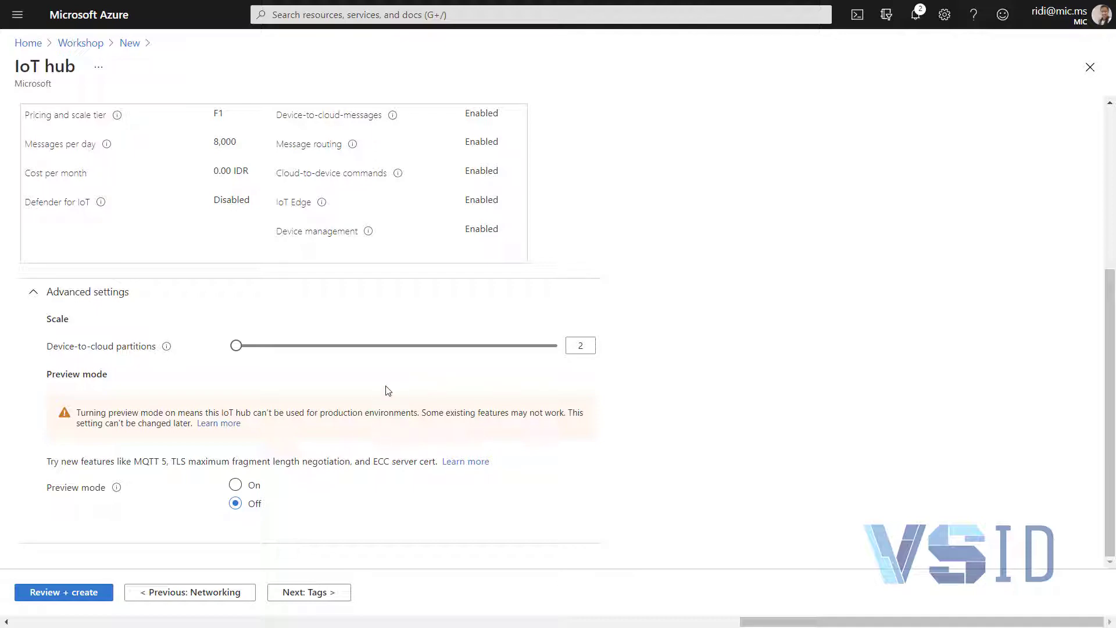
pyautogui.scroll(5, 276, 430)
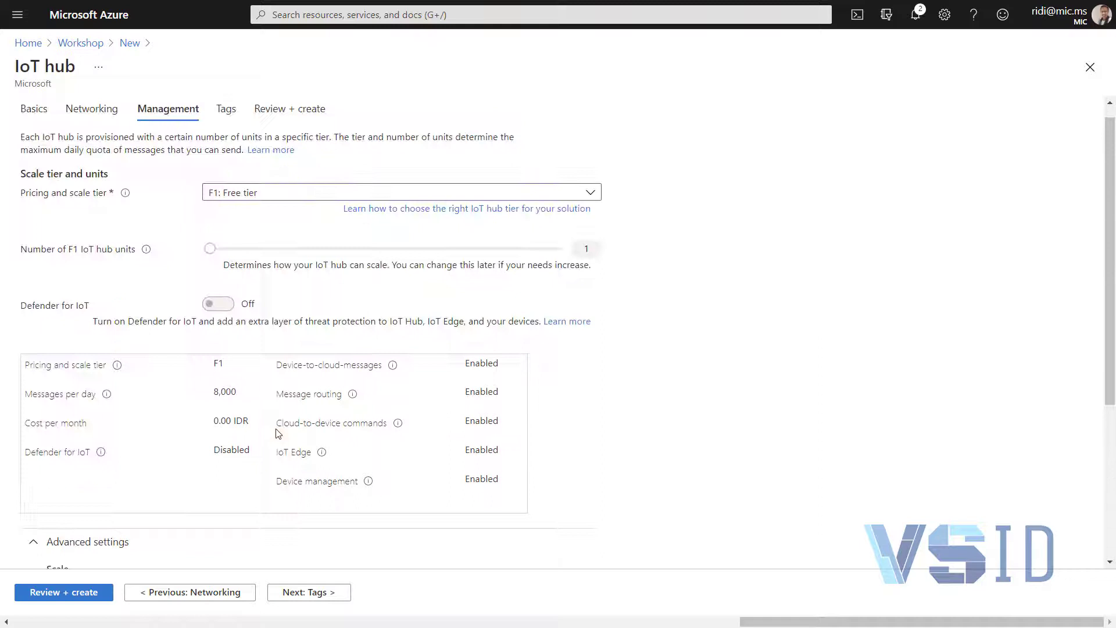
# Leave the tags empty, review the hub configuration and create the IoT hub
pyautogui.click(295, 592)
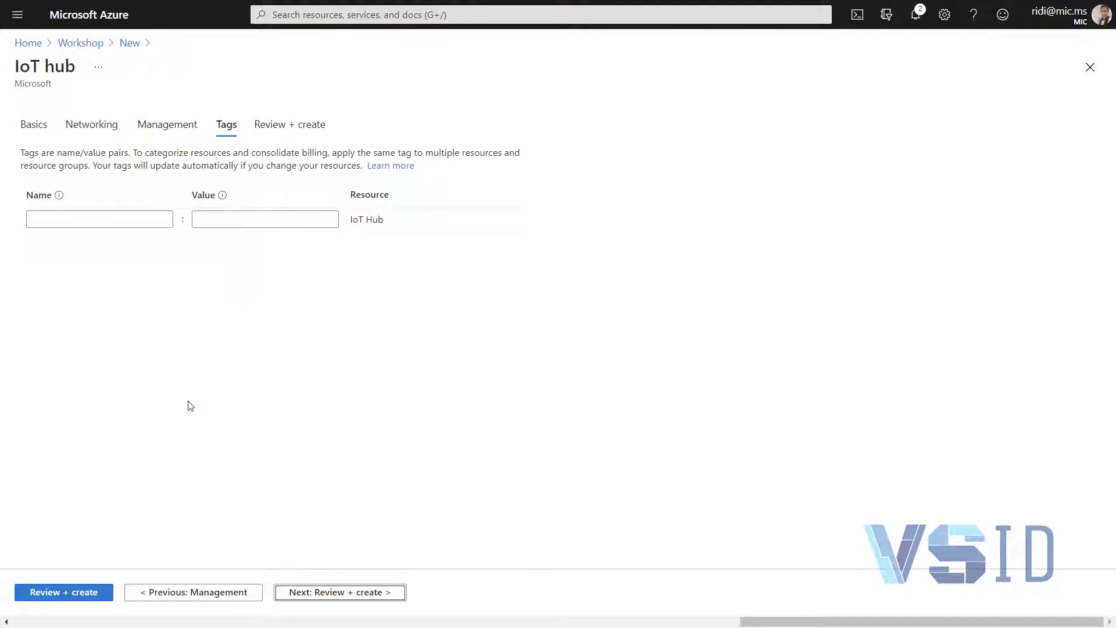
pyautogui.click(64, 593)
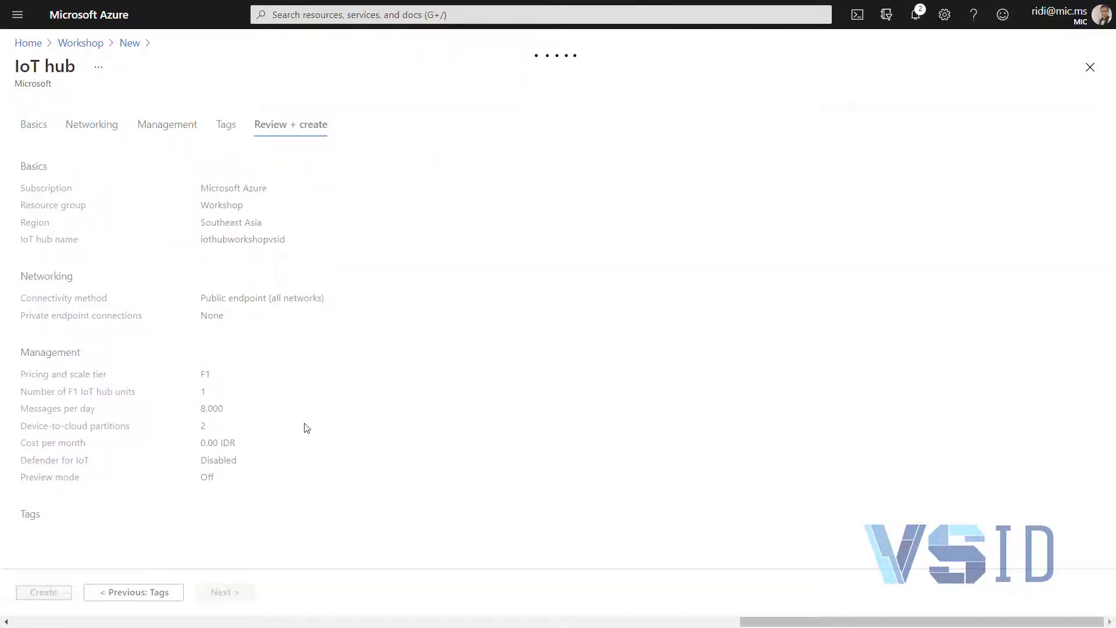
pyautogui.scroll(-1, 307, 427)
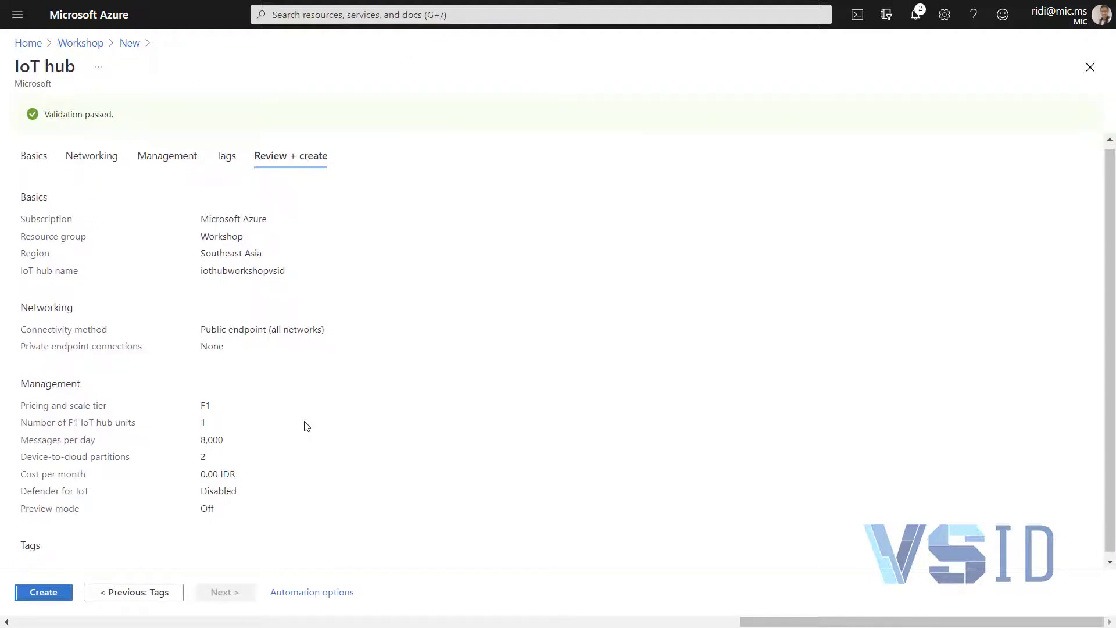
pyautogui.click(64, 588)
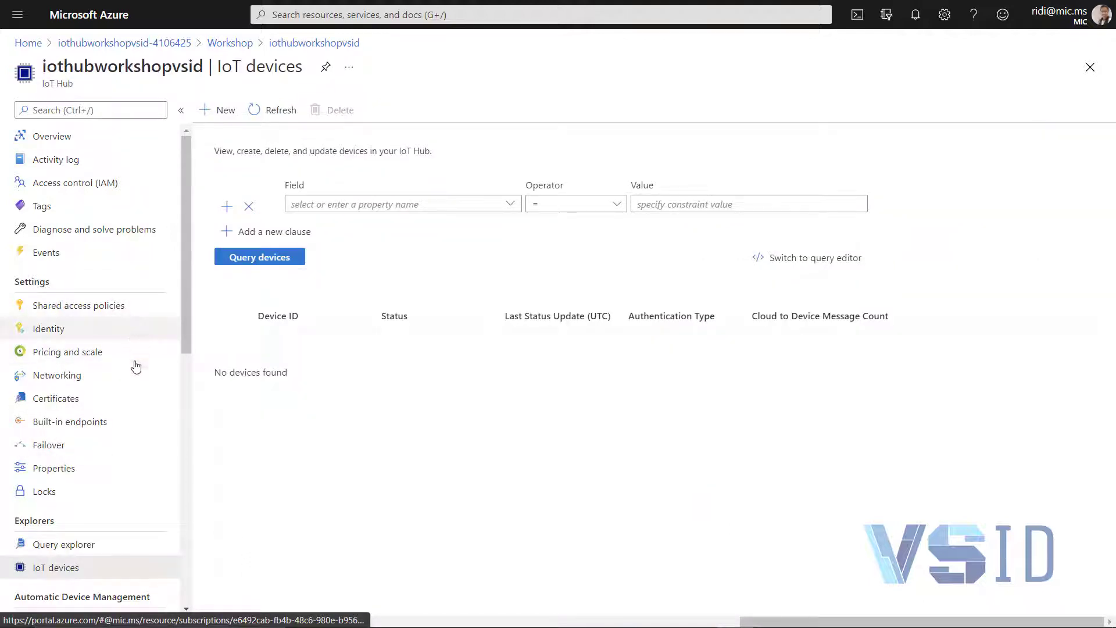
# Register a new IoT device in the hub with the device ID PI-simulator-Dev1 and the default authentication settings
pyautogui.scroll(-1, 128, 431)
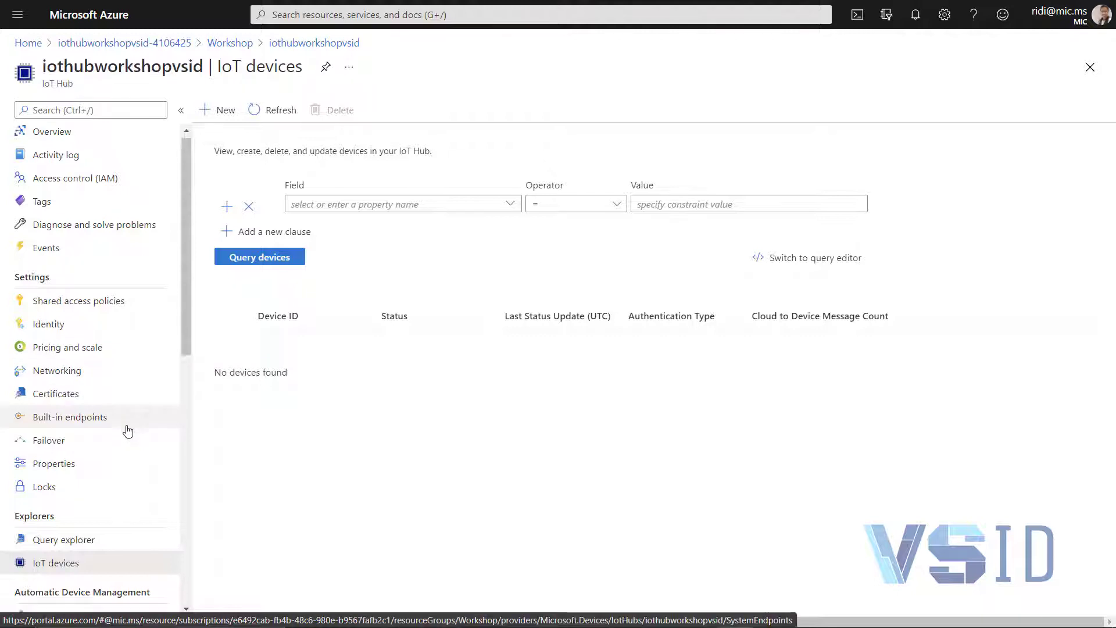
pyautogui.scroll(-3, 128, 431)
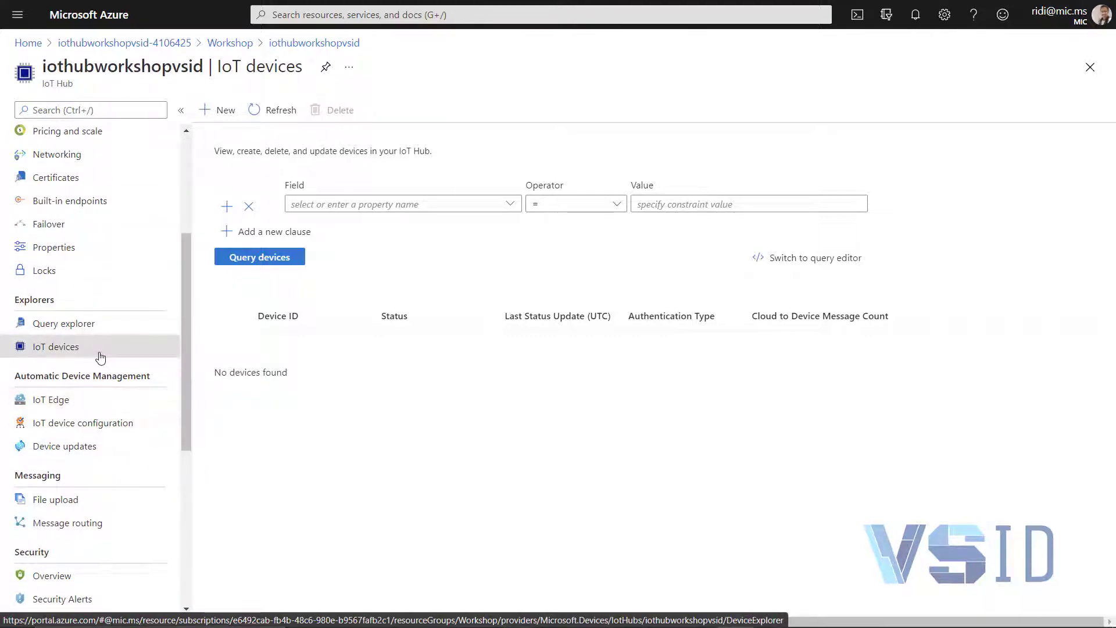
pyautogui.click(225, 119)
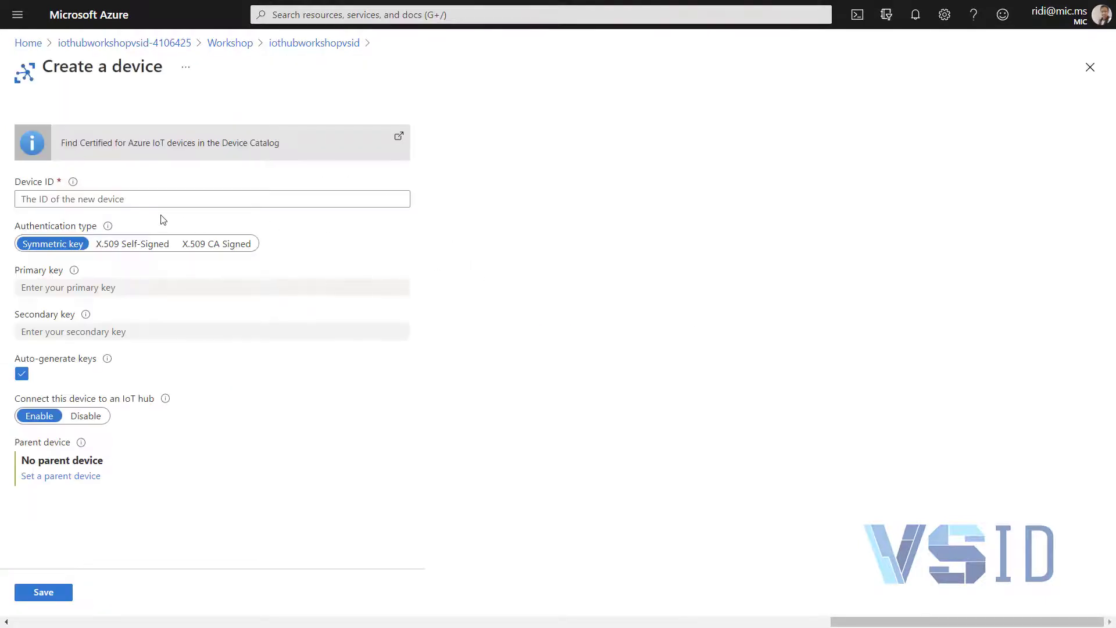
pyautogui.click(140, 199)
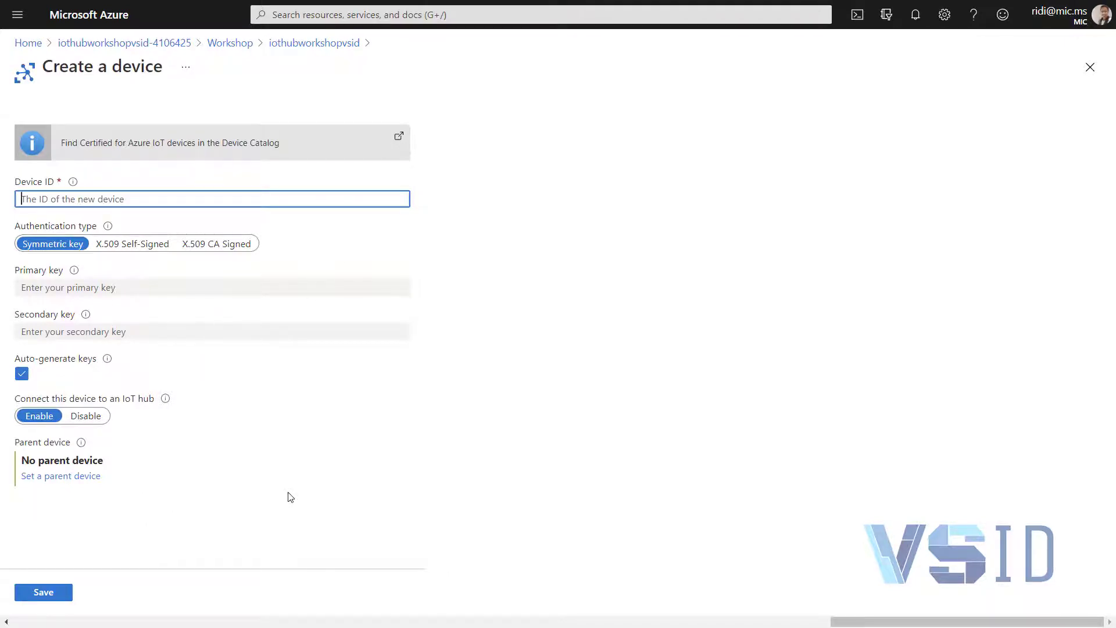
pyautogui.write('PI-simulator-Dev1')
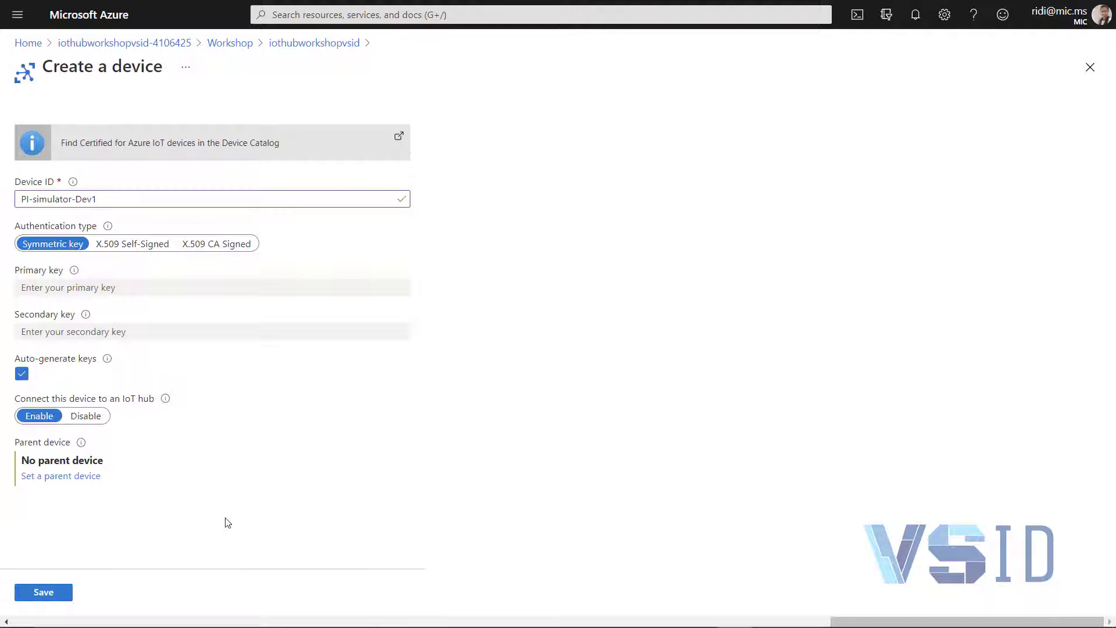
pyautogui.click(51, 597)
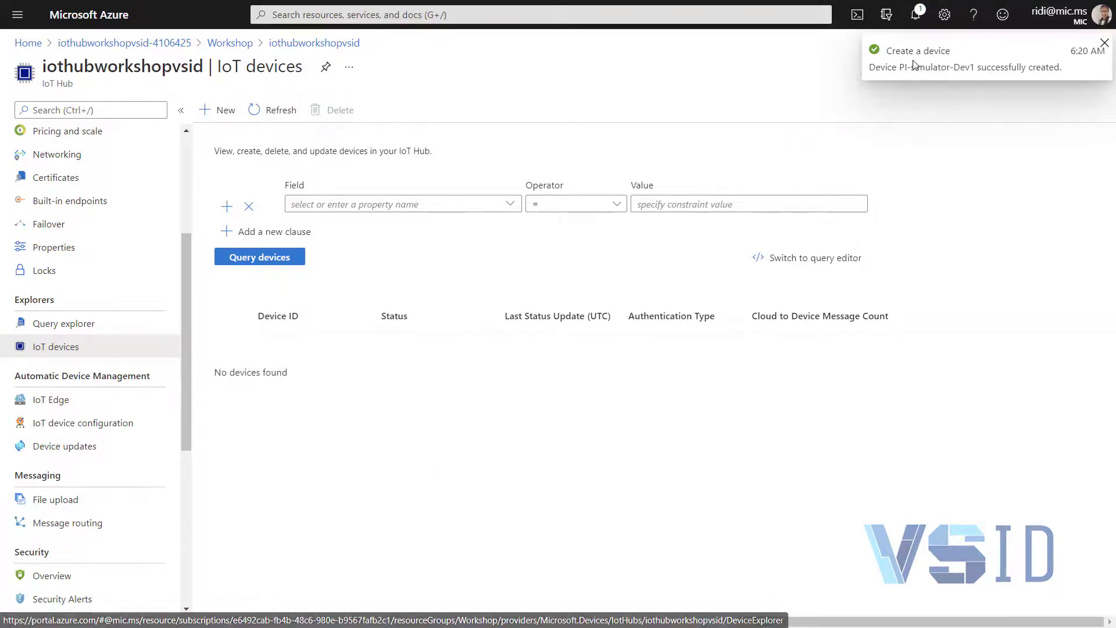
# Refresh the IoT device list and open the details of PI-simulator-Dev1
pyautogui.click(279, 110)
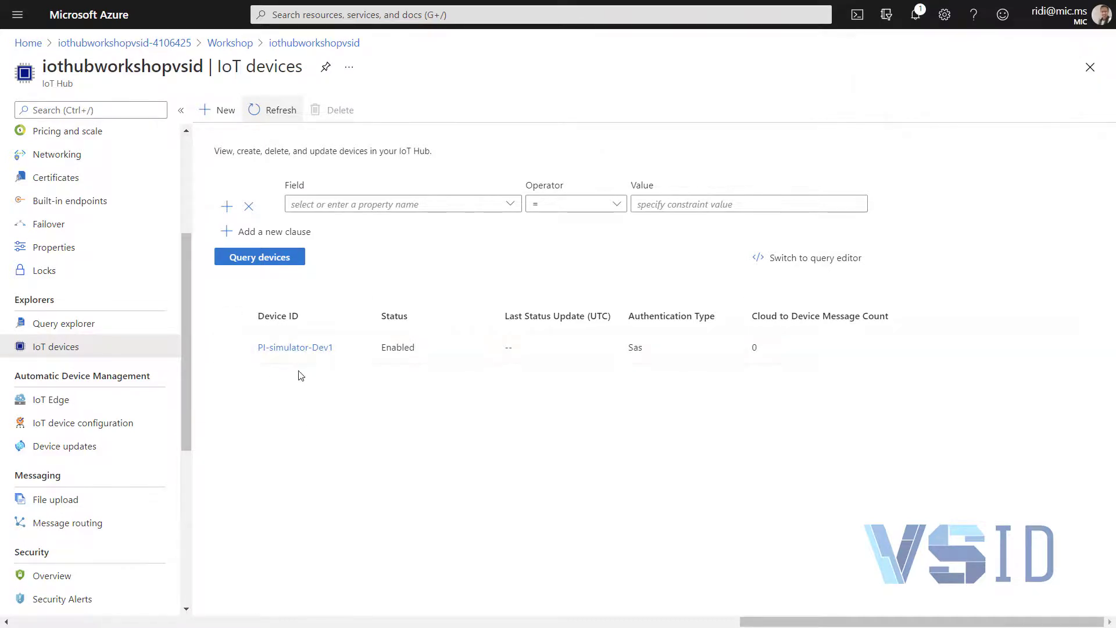
pyautogui.click(299, 351)
pyautogui.click(296, 348)
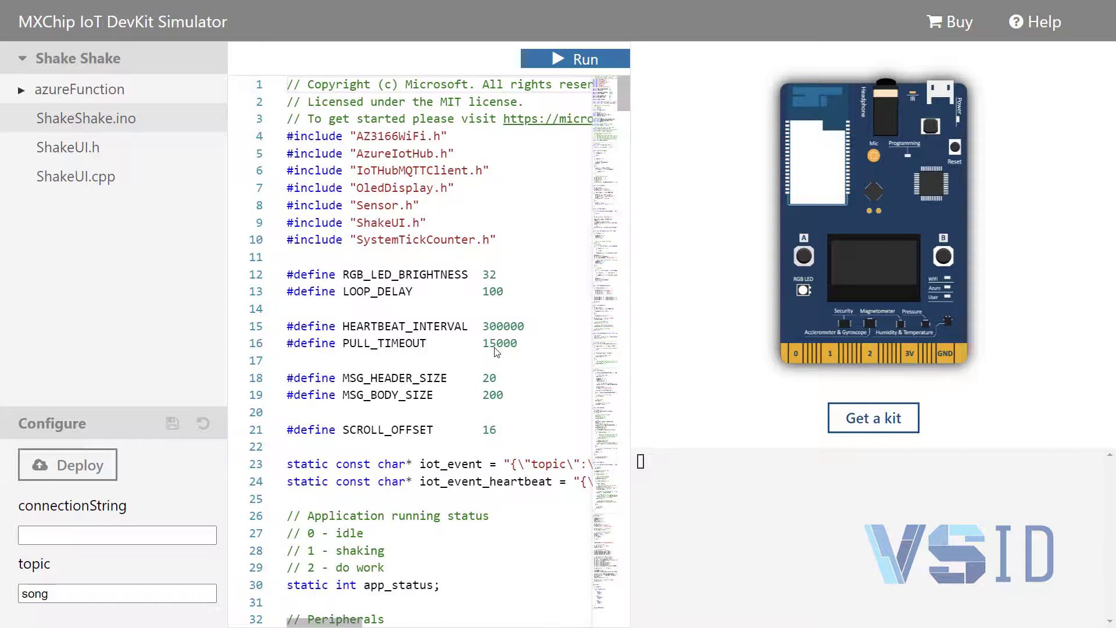
# Switch to the Raspberry Pi Azure IoT Online Simulator and clear the placeholder text from the connectionString constant in the sample code
pyautogui.hotkey('ctrl', 'Tab')
pyautogui.hotkey('ctrl', 'Tab')
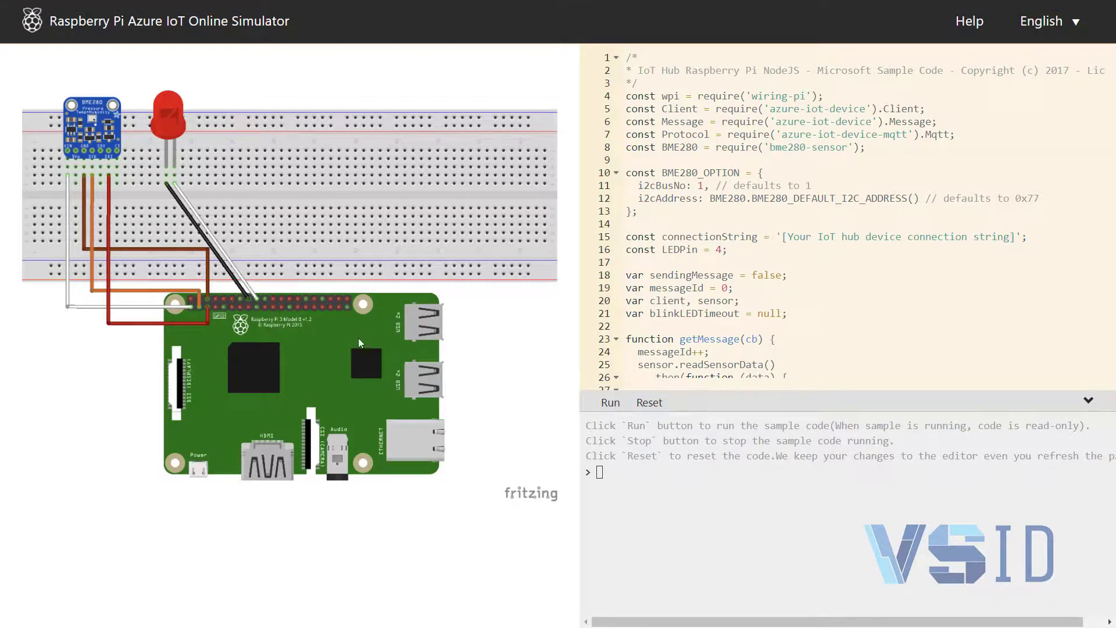
pyautogui.click(783, 239)
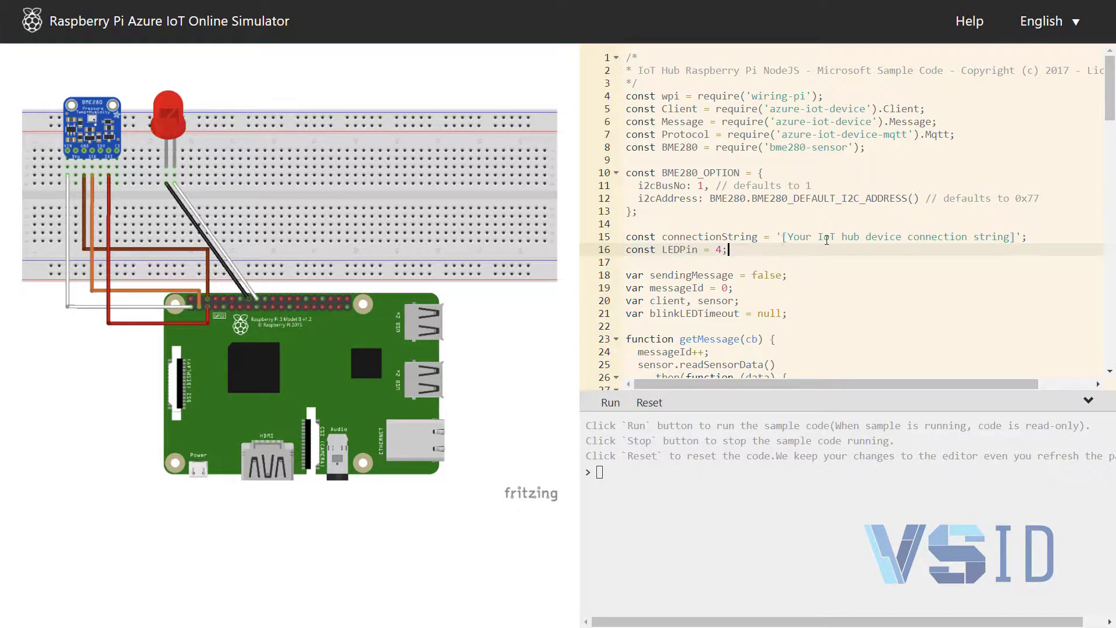
pyautogui.click(798, 237)
pyautogui.moveTo(799, 237); pyautogui.dragTo(892, 237)
pyautogui.moveTo(1018, 240); pyautogui.dragTo(1015, 237)
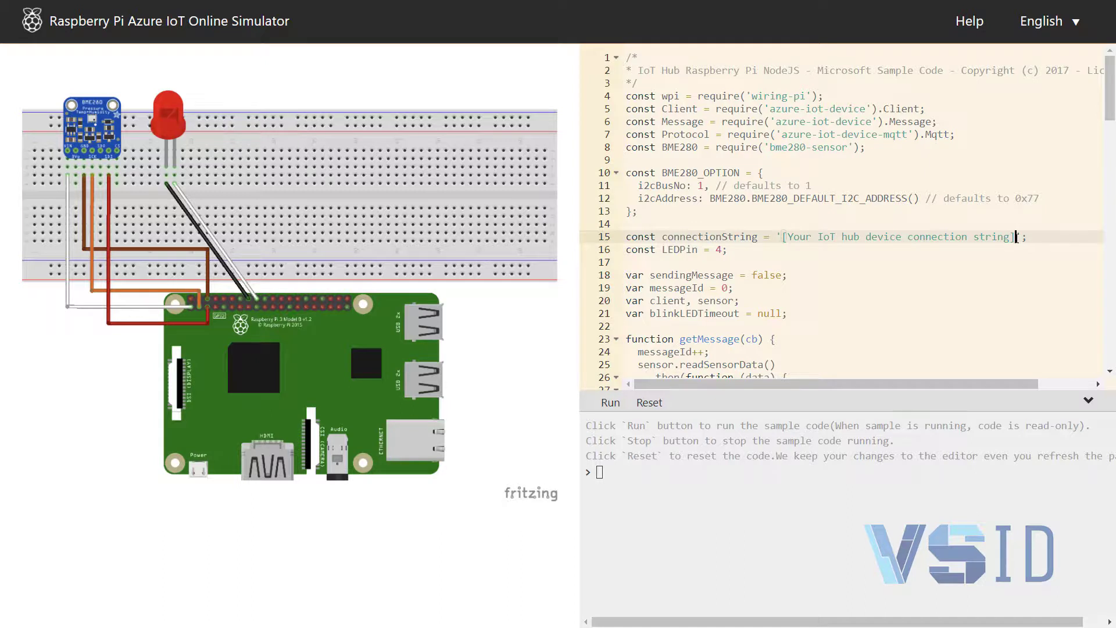
pyautogui.press('BackSpace')
pyautogui.press('BackSpace')
pyautogui.press('BackSpace')
pyautogui.press('BackSpace')
pyautogui.press('BackSpace')
pyautogui.press('BackSpace')
pyautogui.press('BackSpace')
pyautogui.press('BackSpace')
pyautogui.press('BackSpace')
pyautogui.press('BackSpace')
pyautogui.press('BackSpace')
pyautogui.press('BackSpace')
pyautogui.press('BackSpace')
pyautogui.press('BackSpace')
pyautogui.press('BackSpace')
pyautogui.press('BackSpace')
pyautogui.press('BackSpace')
pyautogui.press('BackSpace')
pyautogui.press('BackSpace')
pyautogui.press('BackSpace')
pyautogui.press('BackSpace')
pyautogui.press('BackSpace')
pyautogui.press('BackSpace')
pyautogui.press('BackSpace')
pyautogui.press('BackSpace')
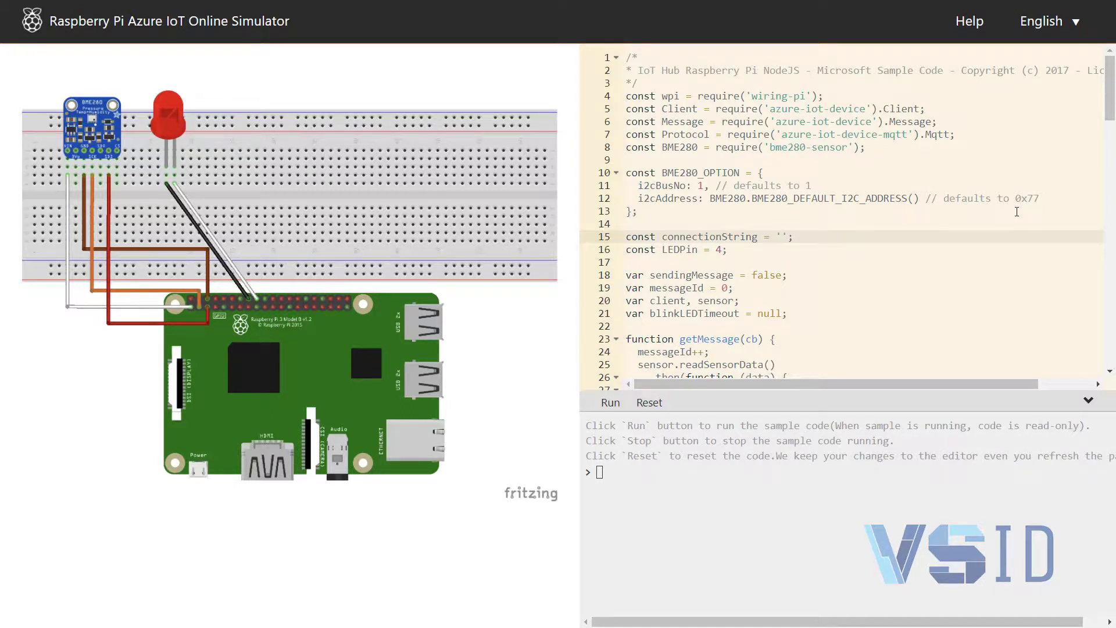
# Paste the device connection string with its access key as the connectionString value and run the sample code
pyautogui.hotkey('ctrl', 'v')
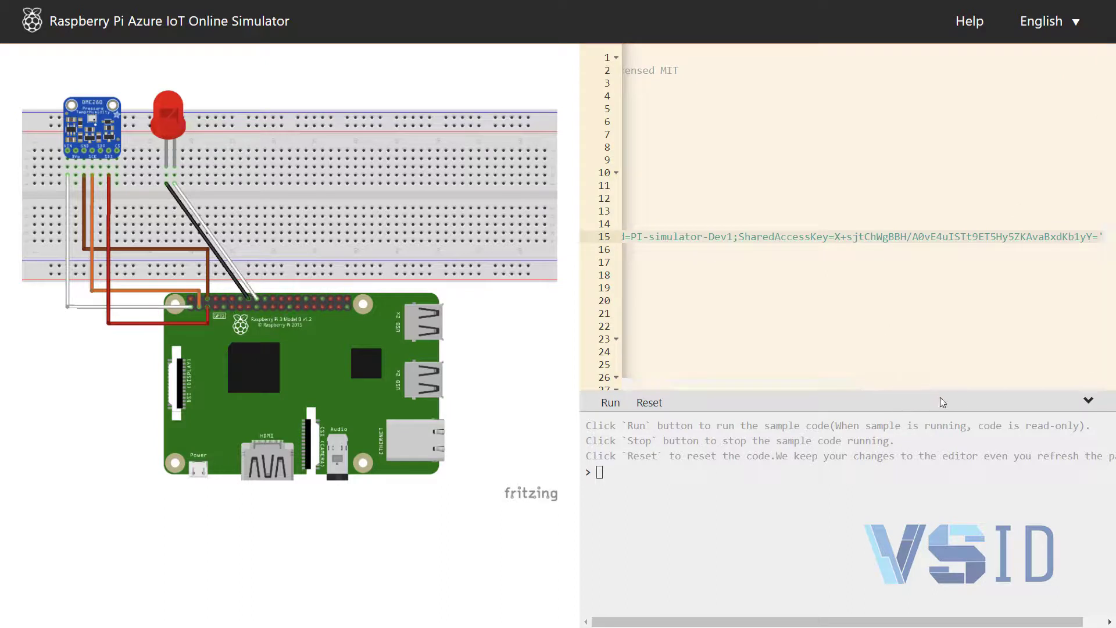
pyautogui.moveTo(930, 384); pyautogui.dragTo(700, 372)
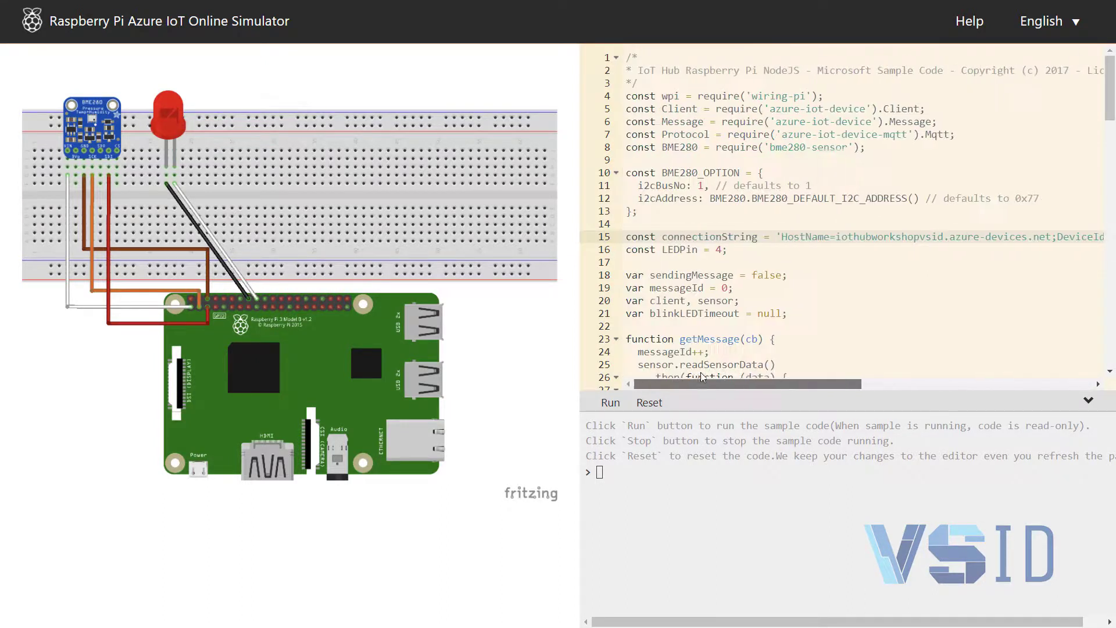
pyautogui.click(609, 405)
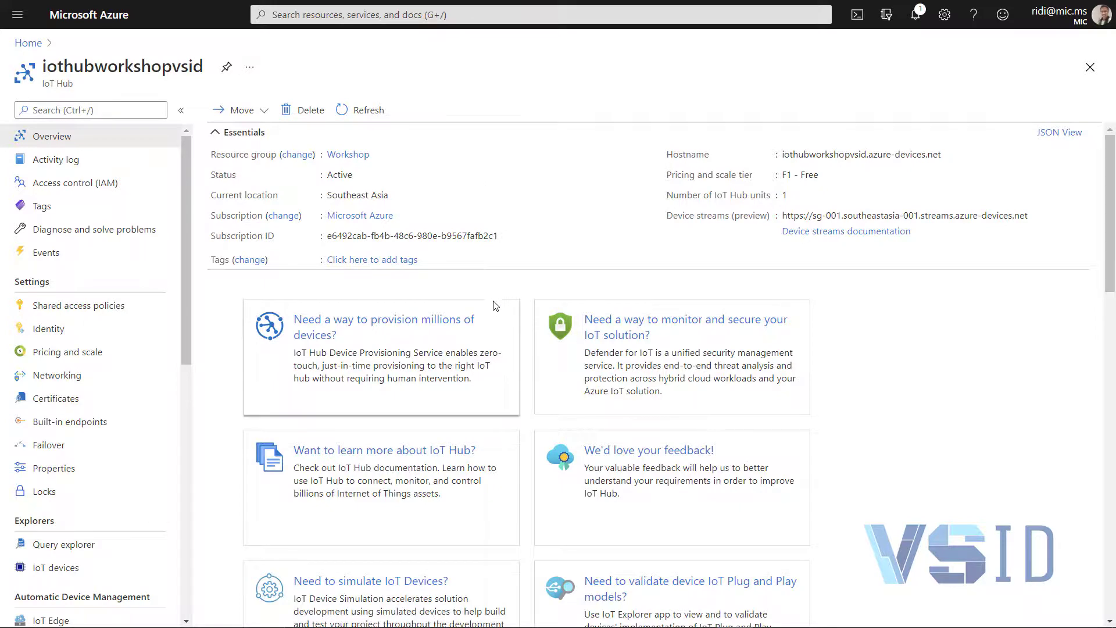
# Examine the IoT hub's usage summary and its charts of messages used, device-to-cloud messages, connected devices and total devices
pyautogui.scroll(-5, 495, 295)
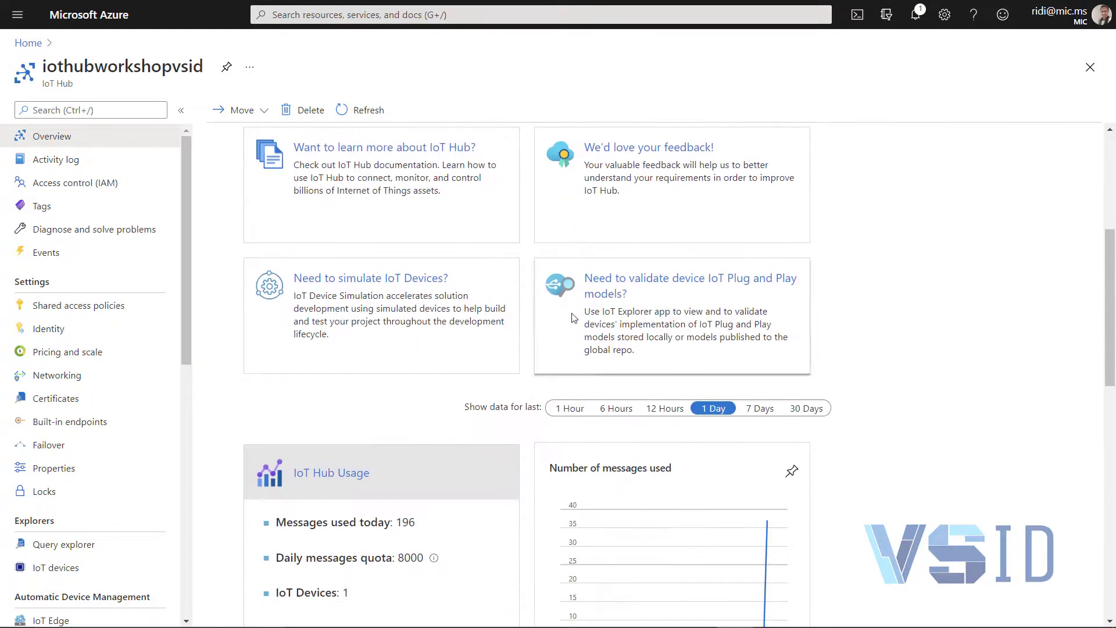
pyautogui.scroll(-4, 573, 317)
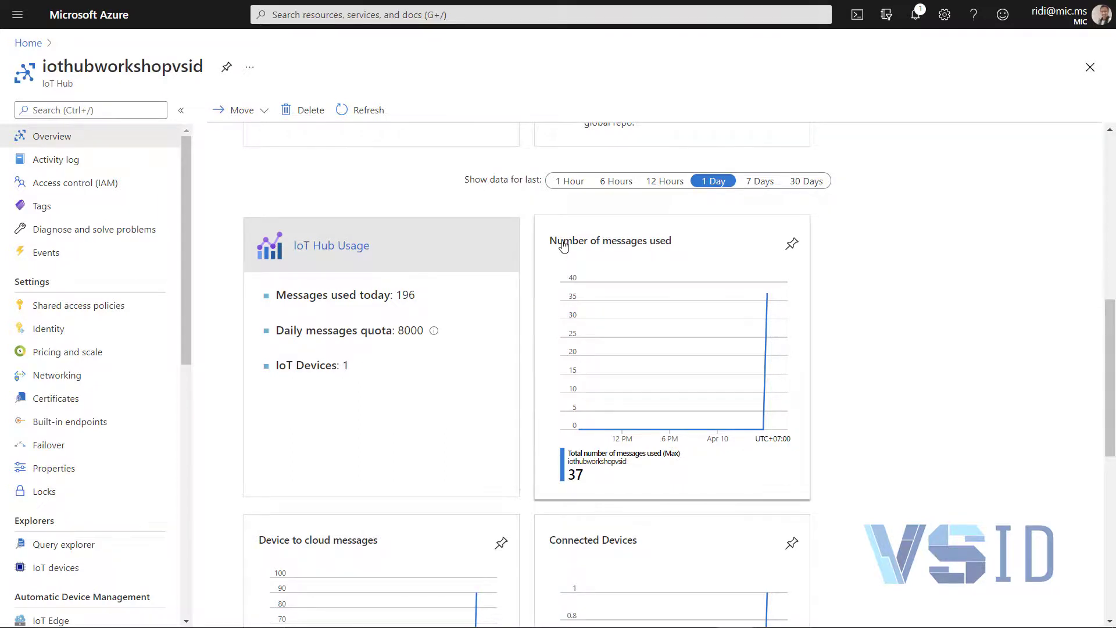
pyautogui.scroll(-3, 492, 340)
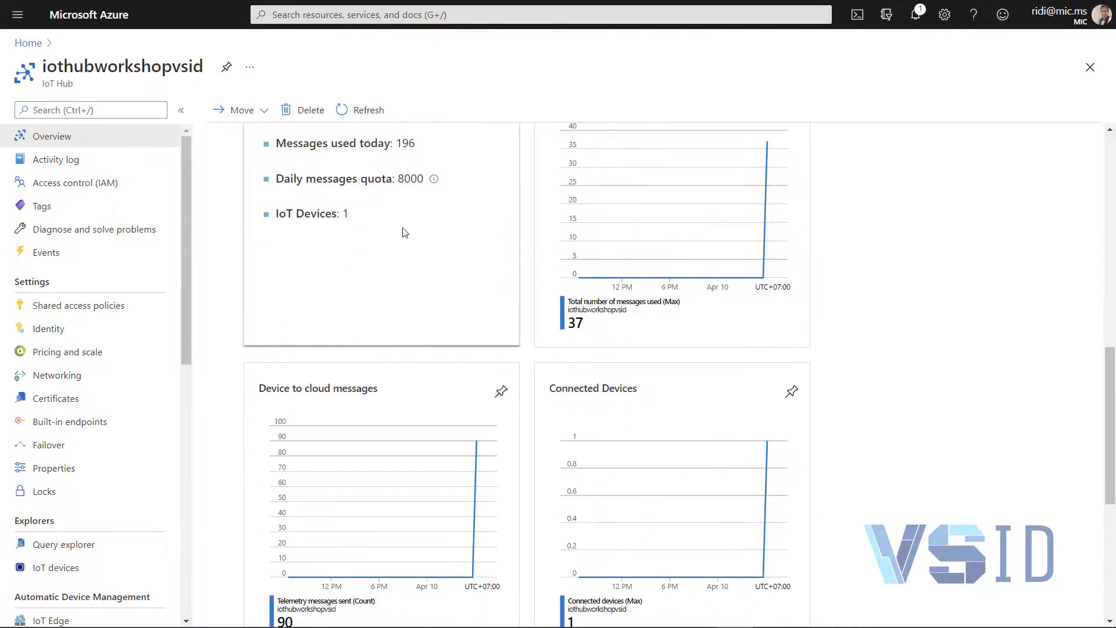
pyautogui.scroll(3, 405, 233)
pyautogui.scroll(-3, 445, 355)
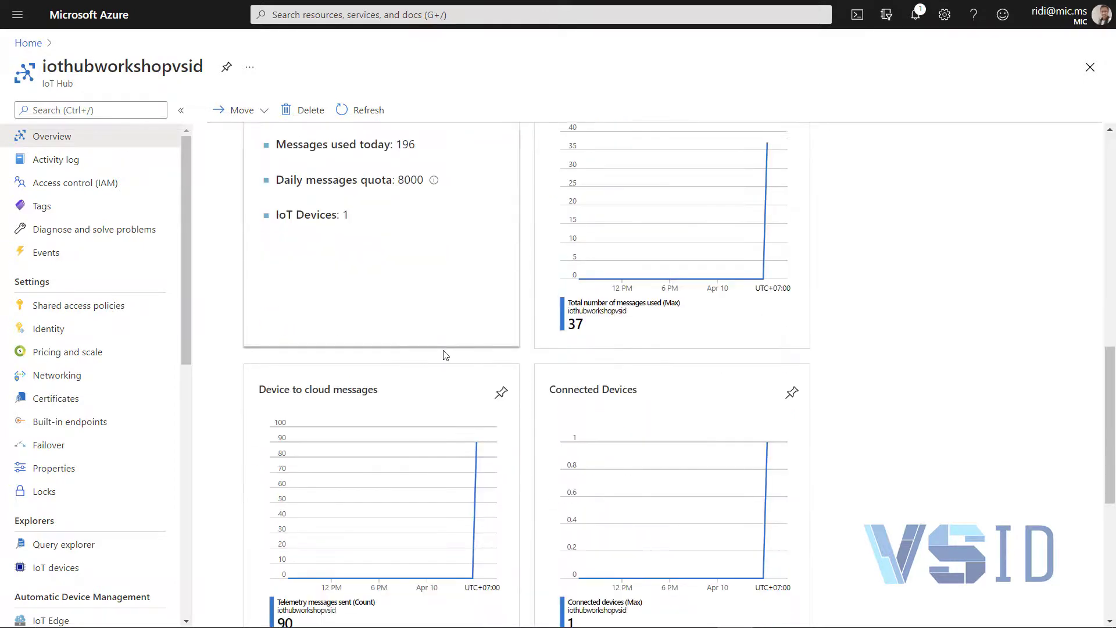
pyautogui.scroll(-7, 506, 376)
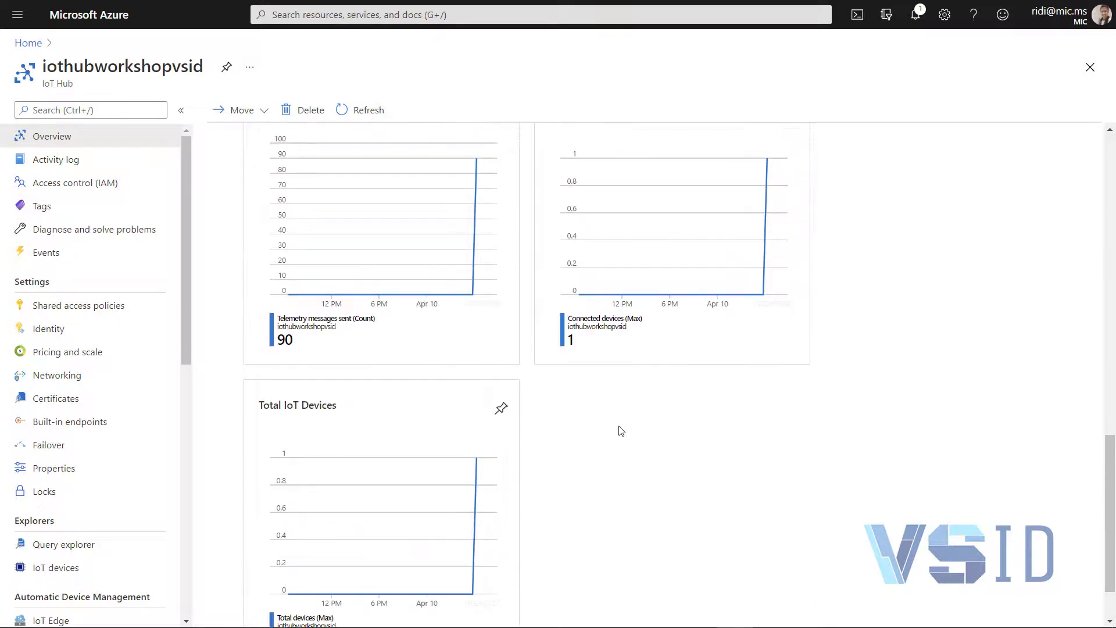
pyautogui.scroll(6, 621, 430)
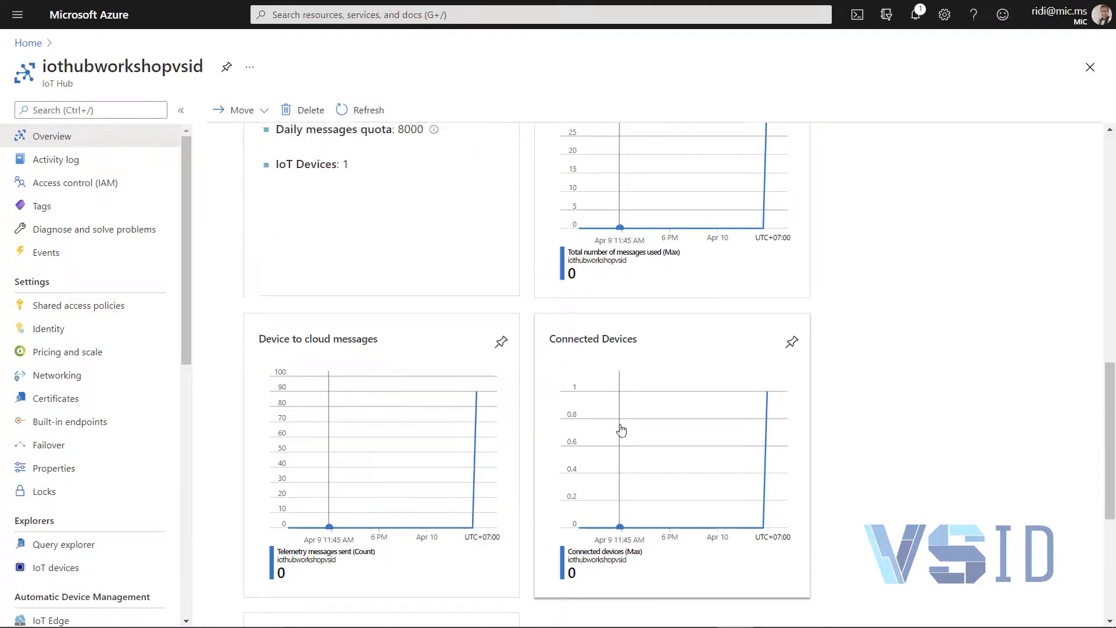
pyautogui.scroll(3, 793, 446)
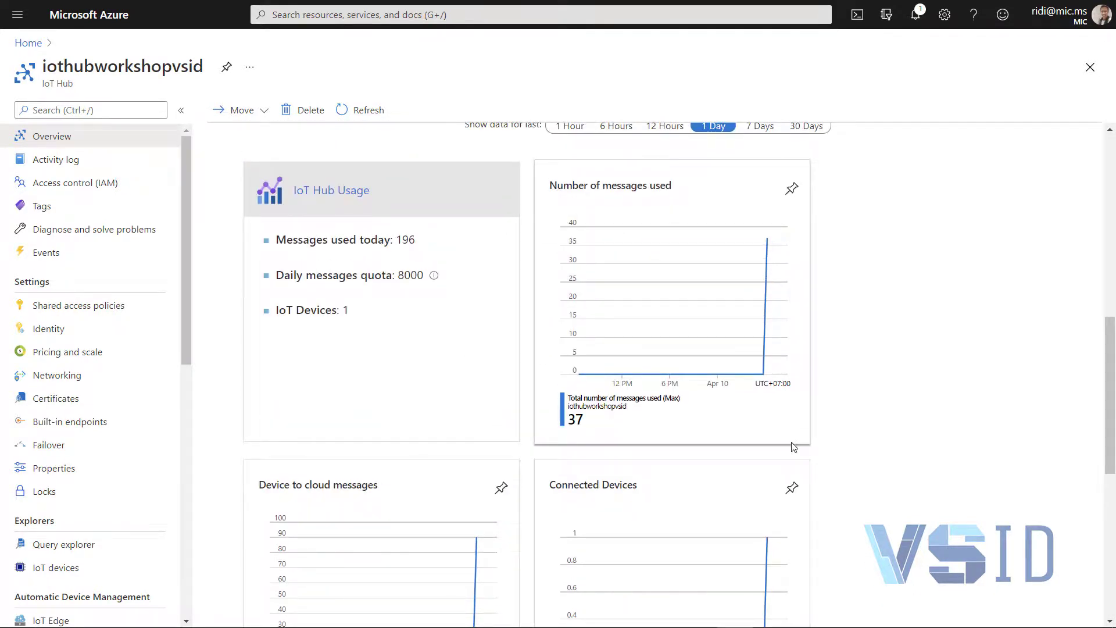